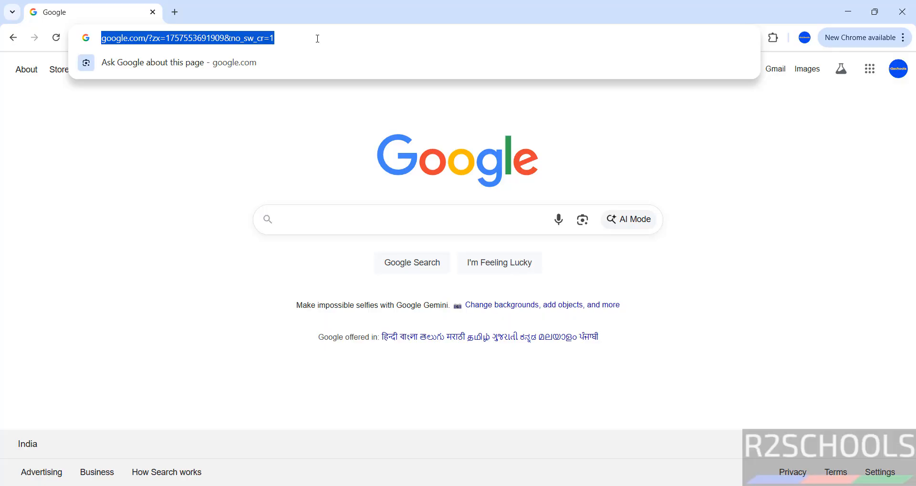
- Go to debian.org and open its Debian download page
text(debian.o)
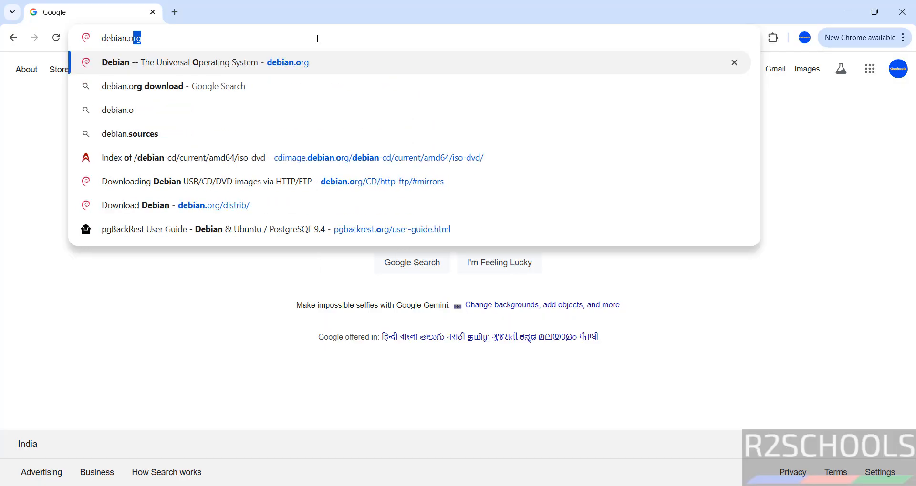
text(rg)
key(Return)
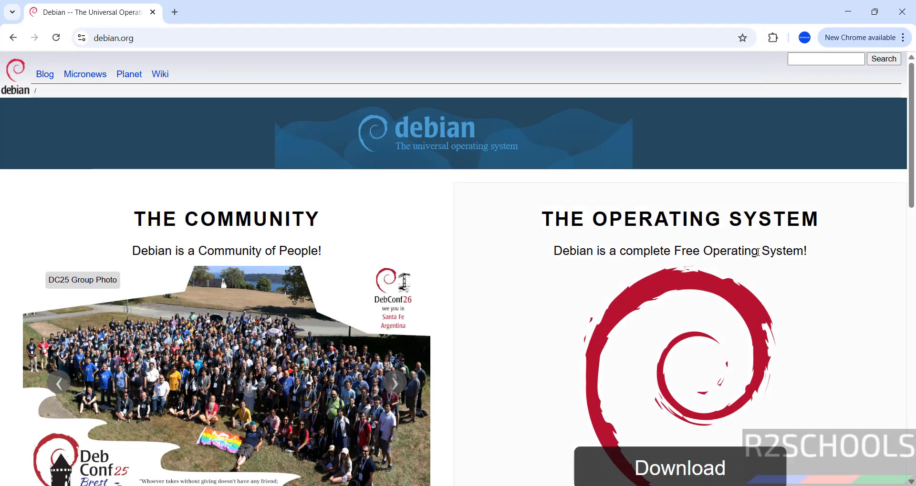
scroll(692, 270, down, 5)
click(684, 275)
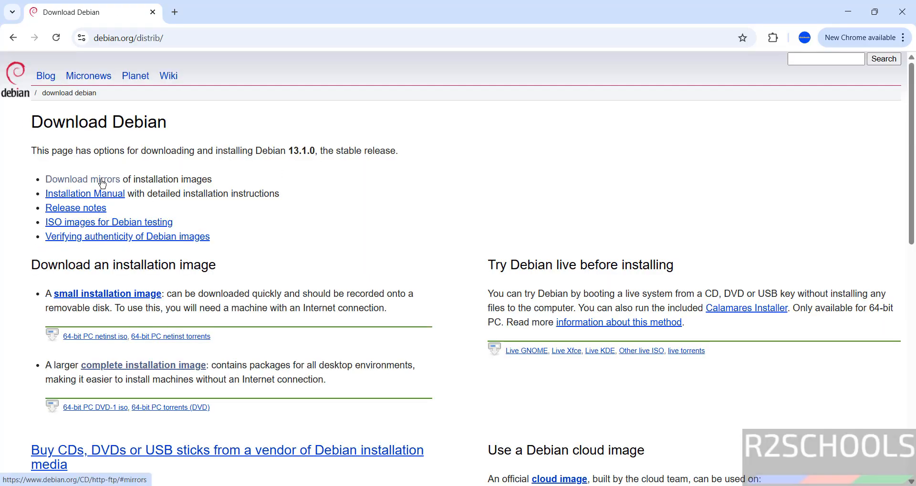
- Go through the download mirrors page to the amd64 DVD/USB image listing for the stable release
click(101, 183)
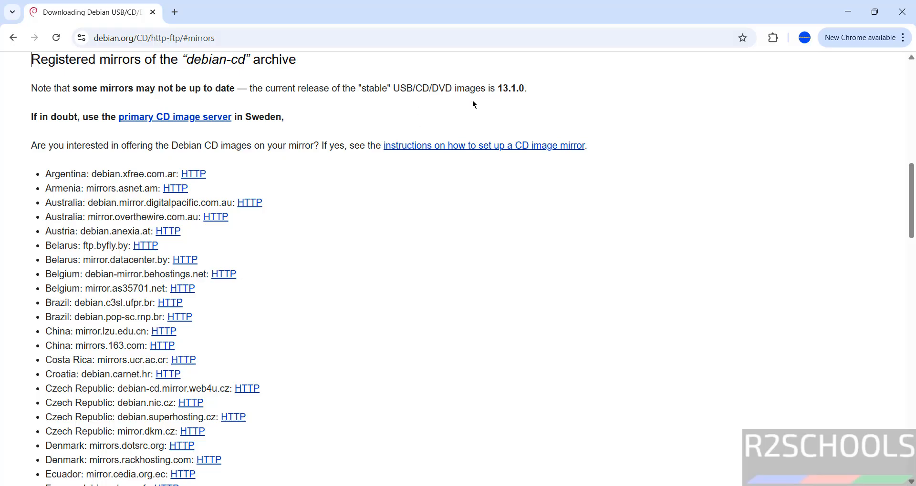
scroll(696, 104, up, 10)
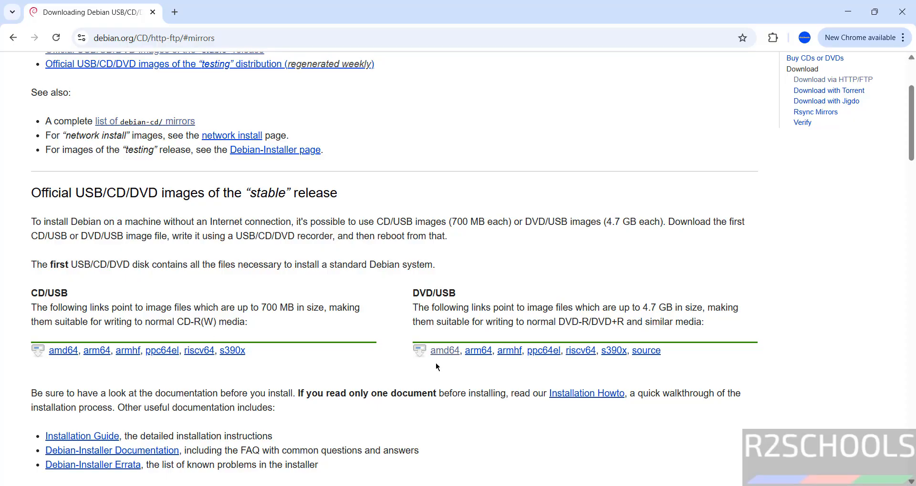
click(446, 353)
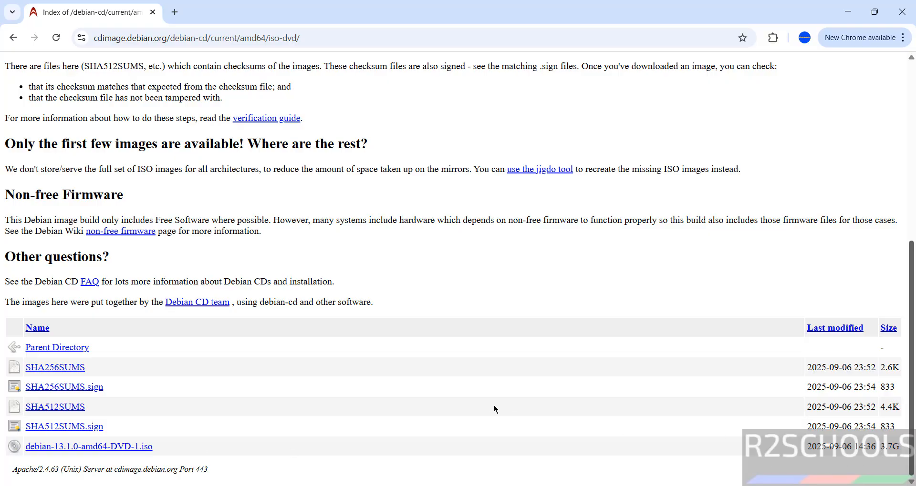
- Start downloading debian-13.1.0-amd64-DVD-1.iso, cancel that download and remove its entry from the download history
click(51, 450)
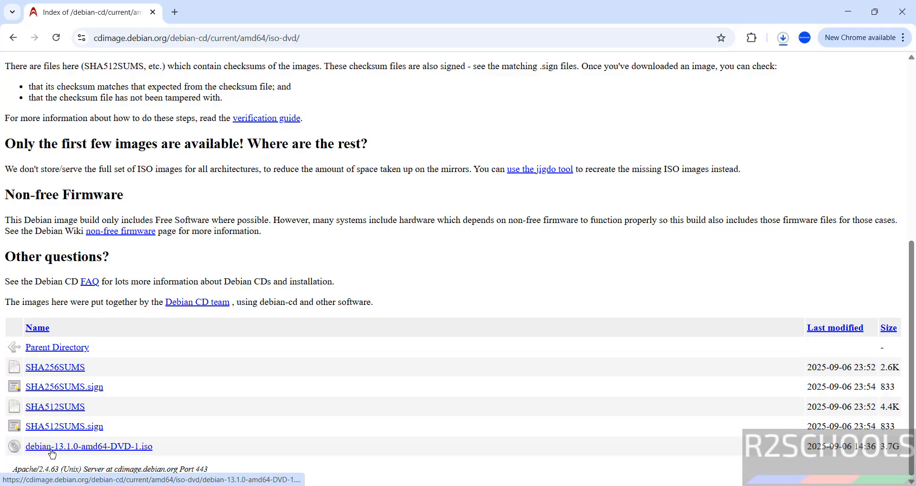
key(ctrl+j)
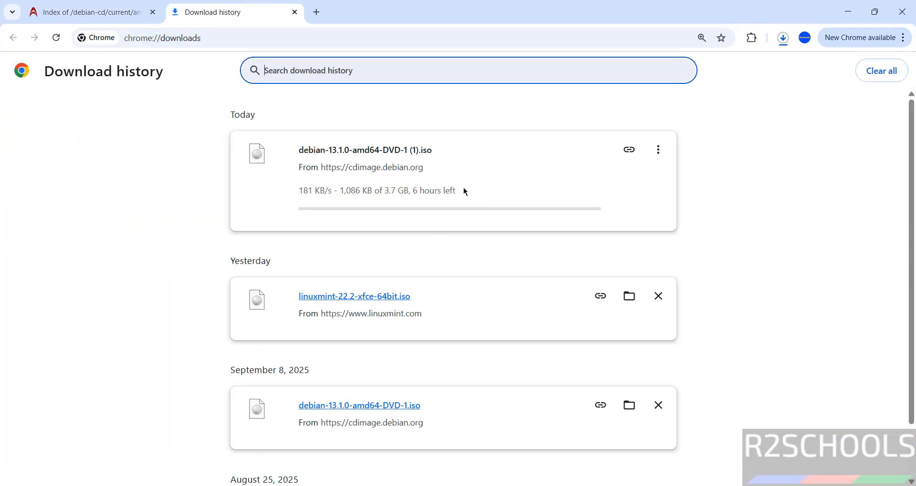
click(658, 151)
click(632, 179)
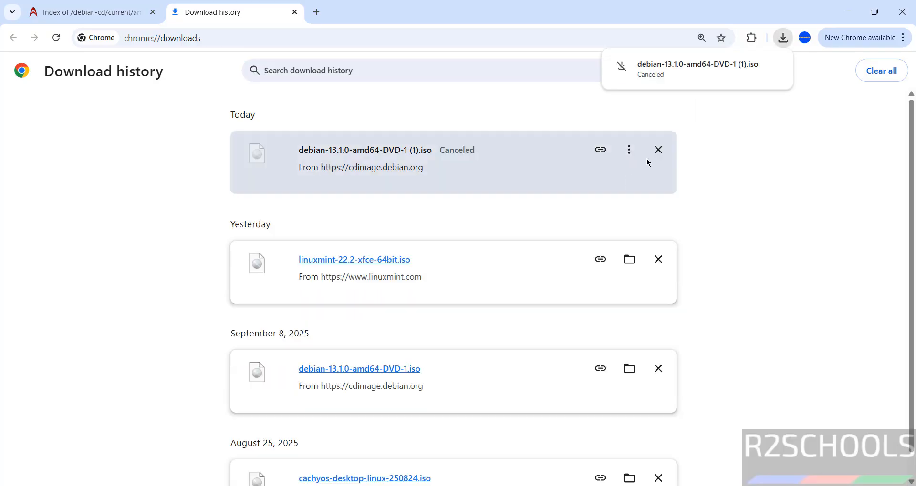
click(657, 149)
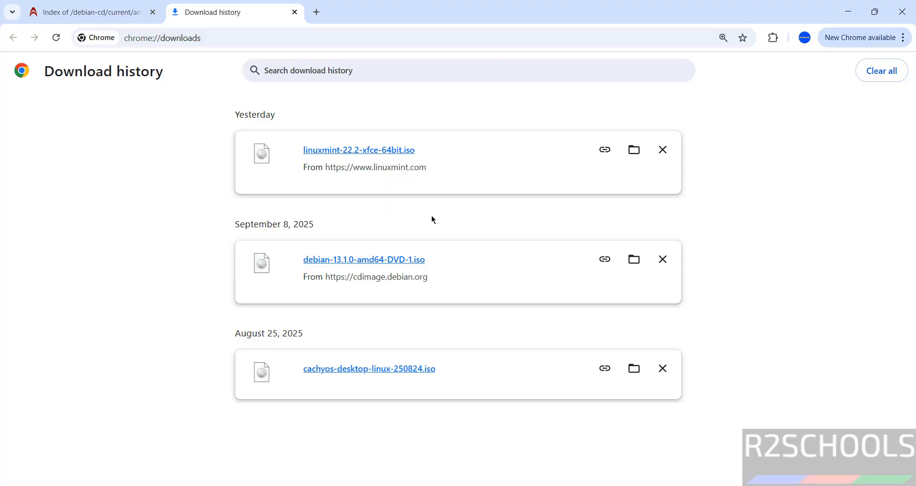
- Switch to VMware Workstation Pro and start a new virtual machine with the Typical (recommended) configuration
key(super)
text(vmware)
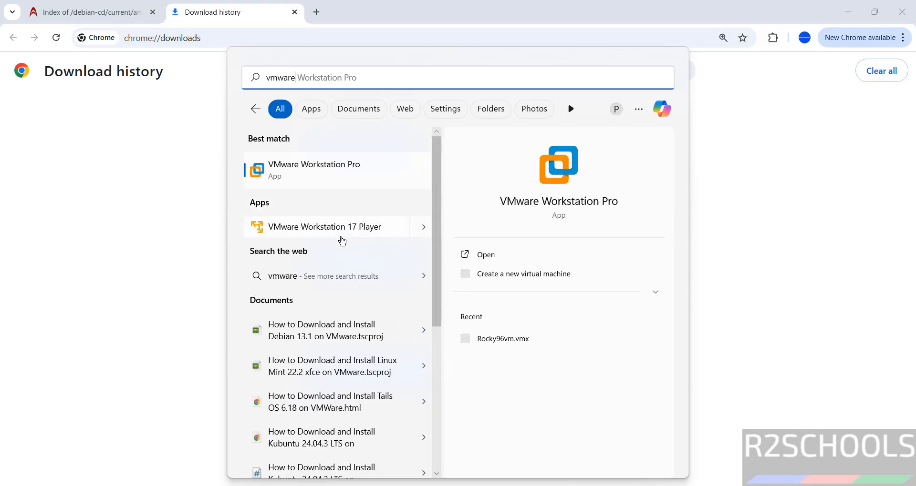
click(339, 171)
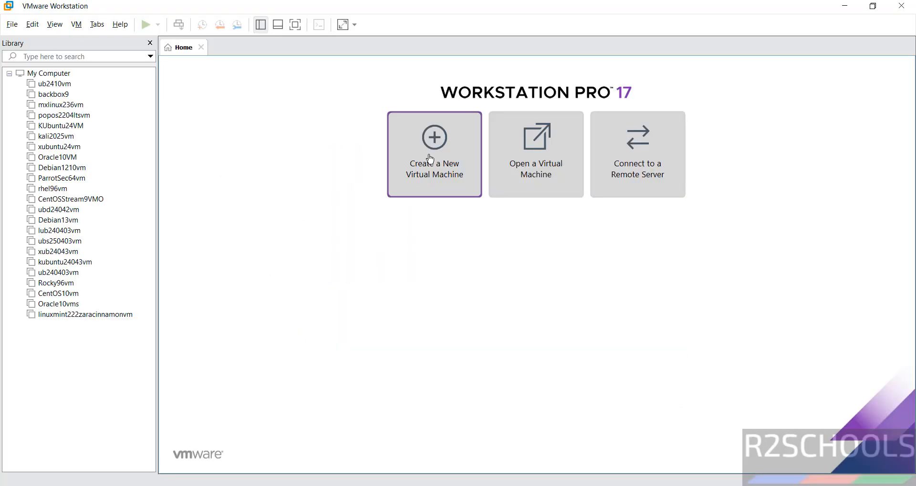
click(16, 30)
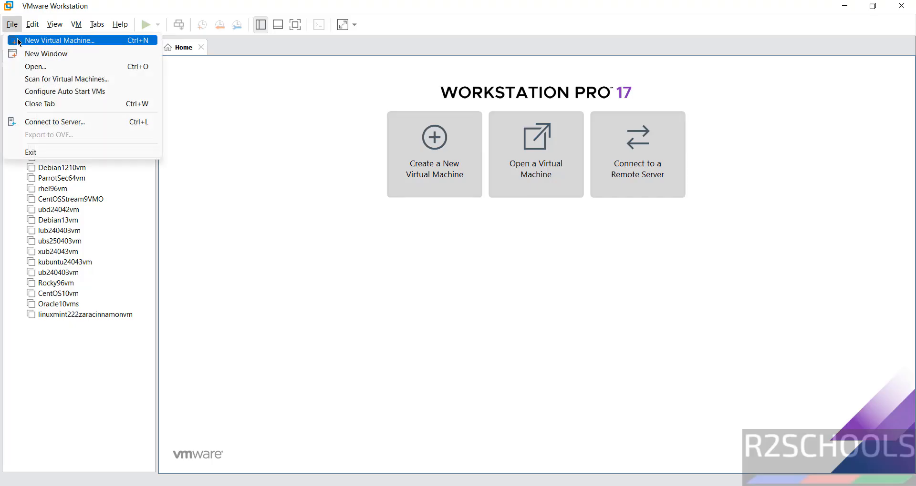
click(60, 40)
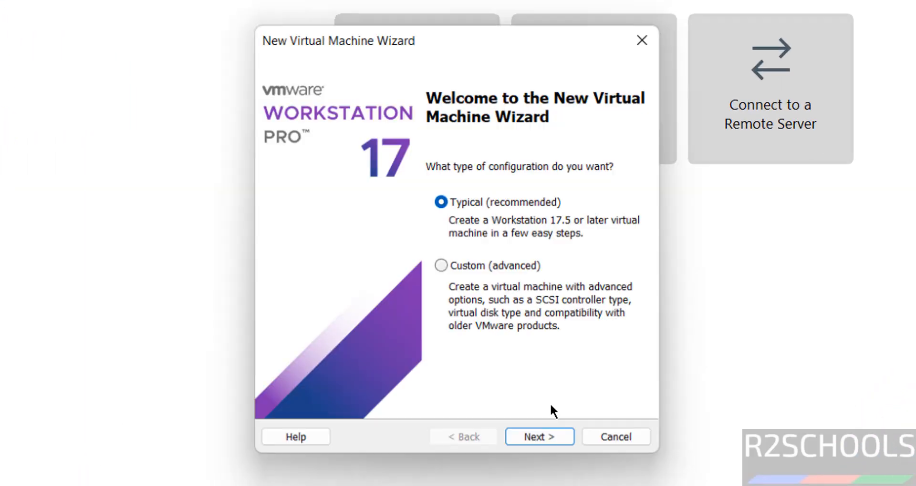
click(531, 443)
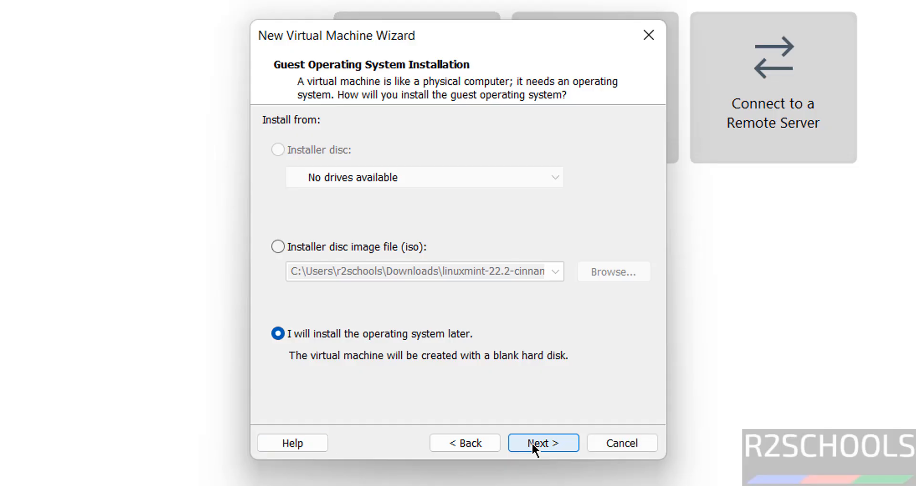
- Choose installation from a disc image file and use debian-13.1.0-amd64-DVD-1.iso from the Downloads folder
click(365, 247)
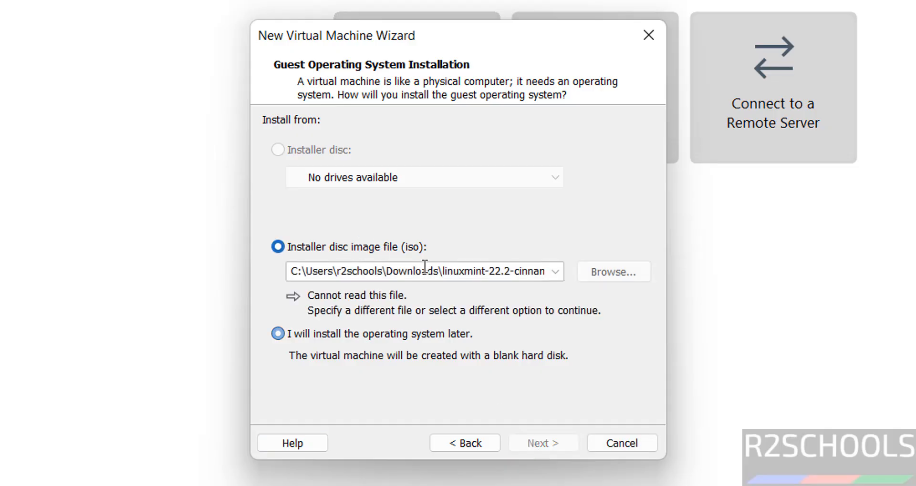
click(632, 272)
click(506, 292)
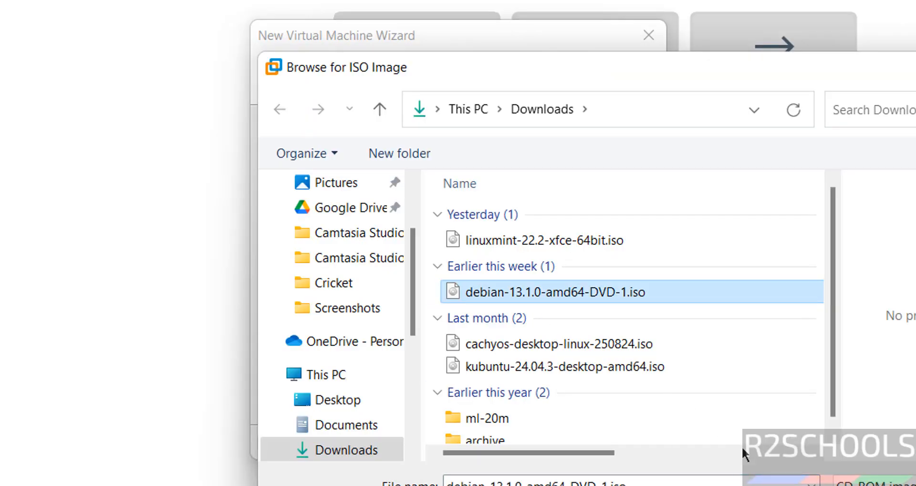
click(873, 485)
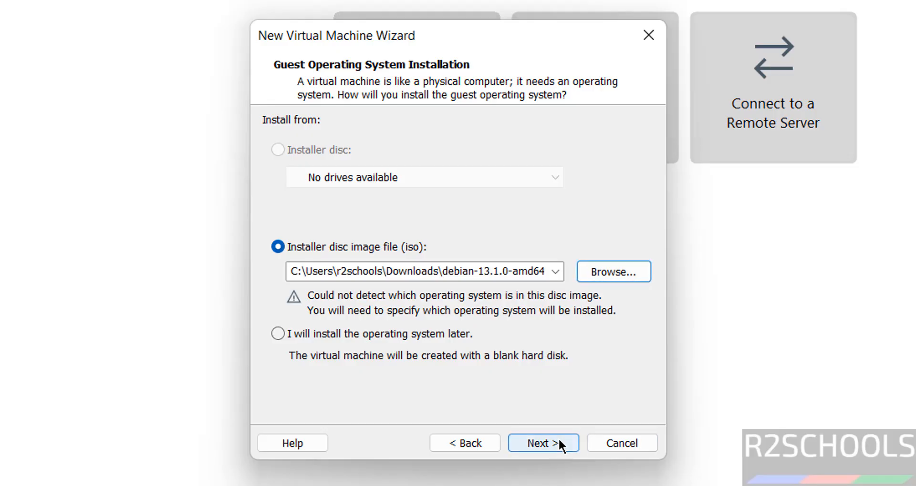
click(559, 441)
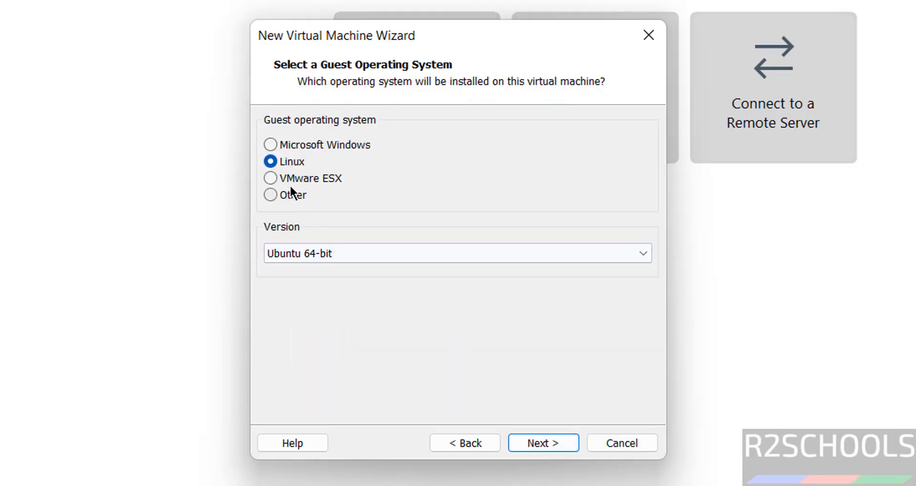
- Set the Linux guest operating system version to Debian 12.x 64-bit and accept it
click(336, 256)
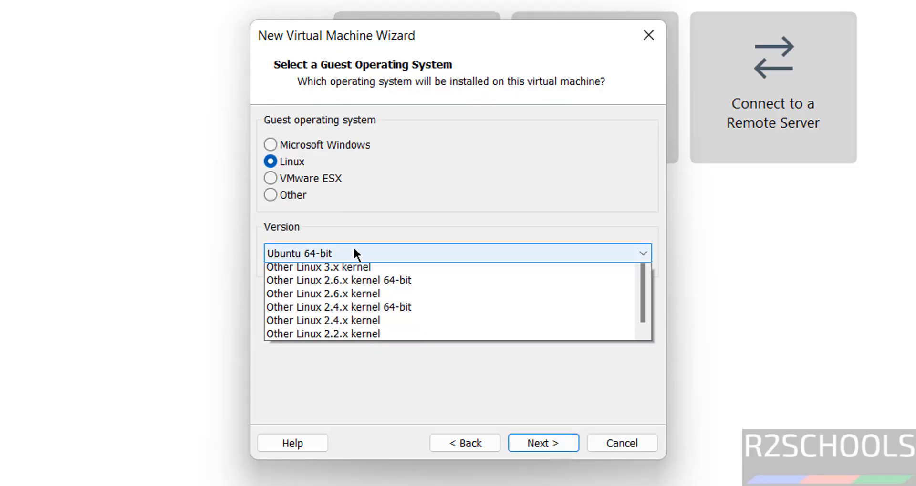
scroll(647, 481, up, 1)
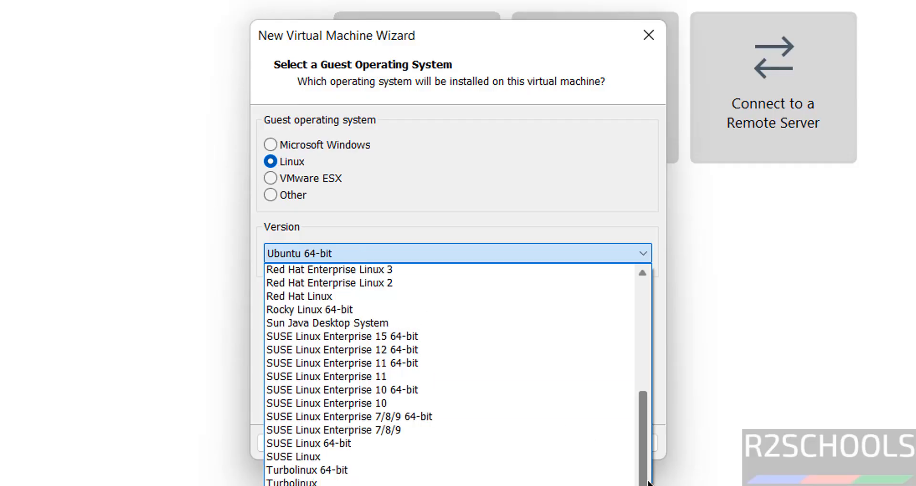
scroll(648, 482, up, 10)
scroll(647, 483, up, 8)
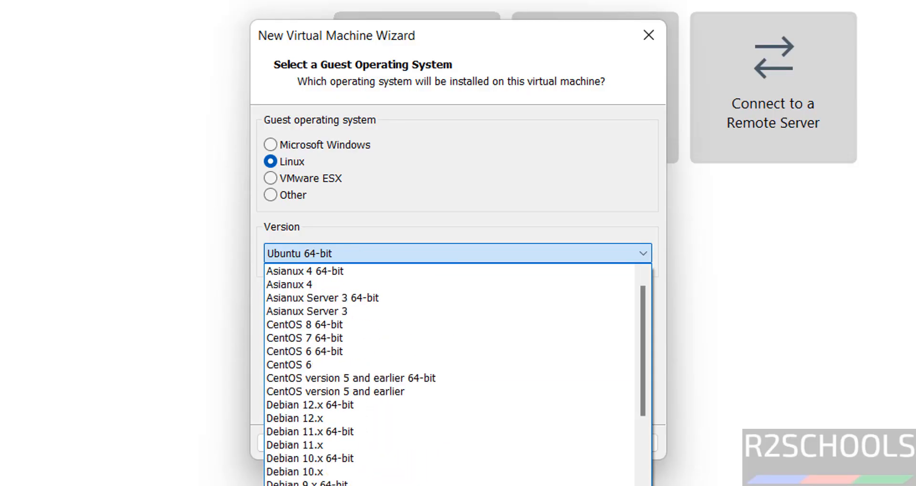
click(401, 405)
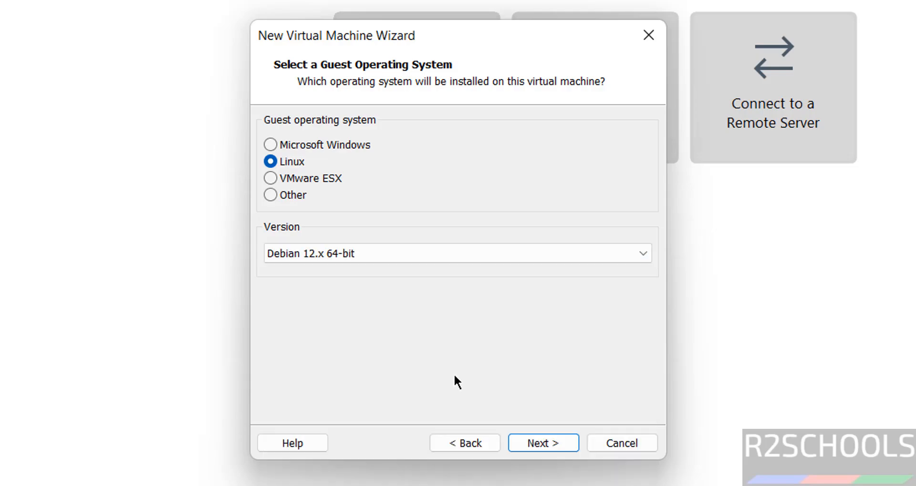
click(537, 442)
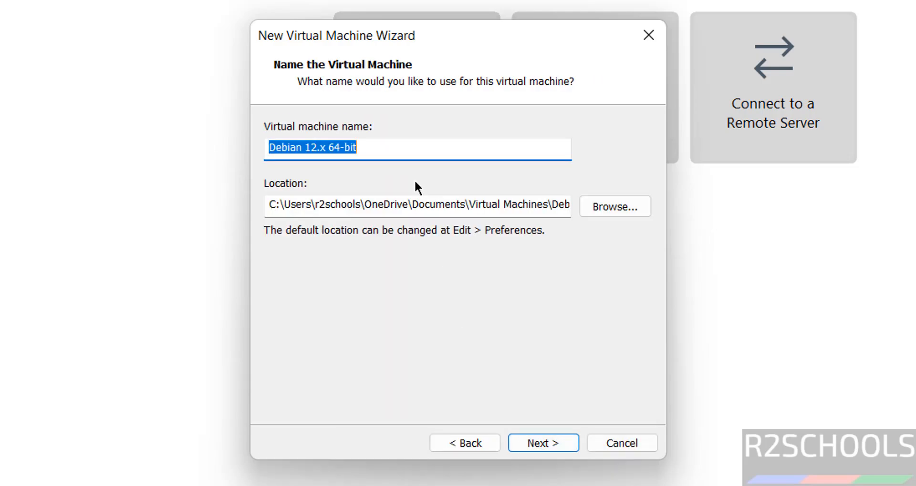
- Name the virtual machine deb131vm and select the whole name
text(debi)
key(BackSpace)
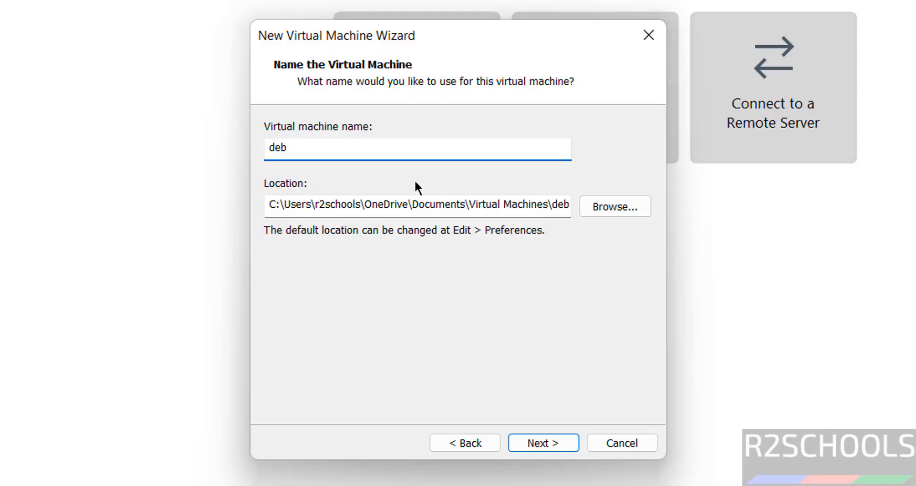
text(131vm)
key(ctrl+a)
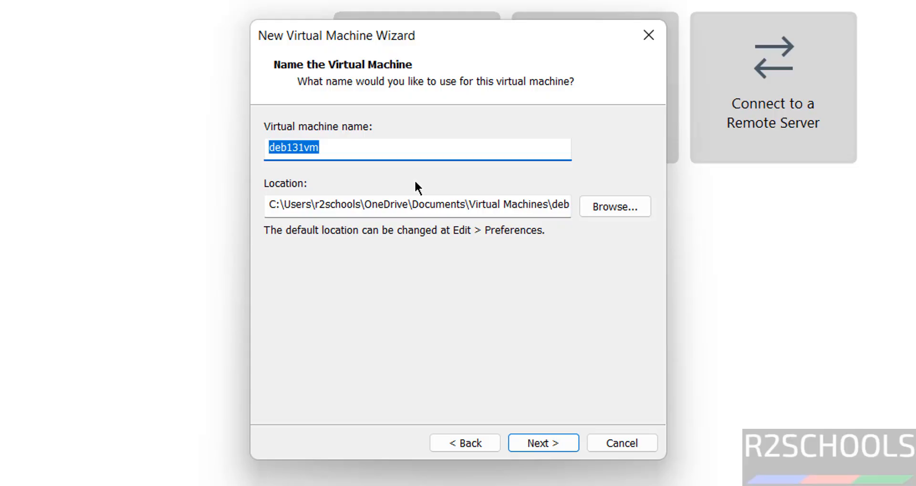
- Browse for the virtual machine's location and open the VMS folder on the One Touch (E:) drive
click(596, 206)
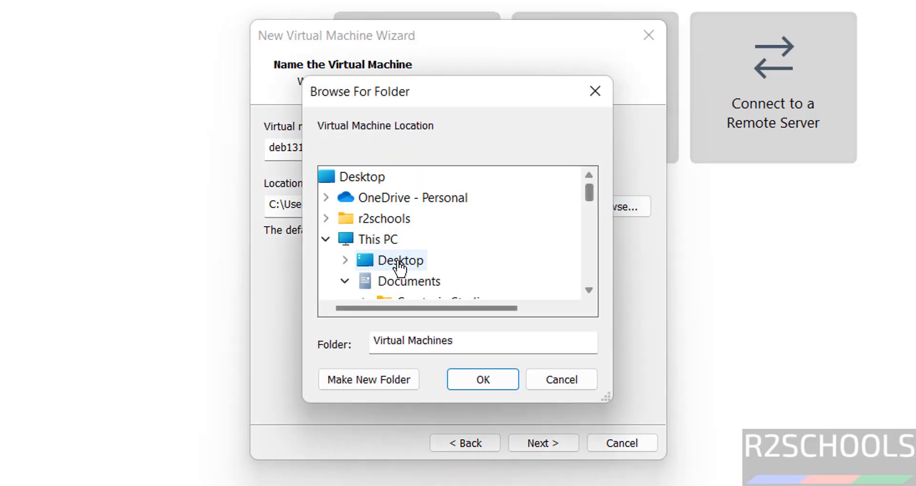
click(345, 281)
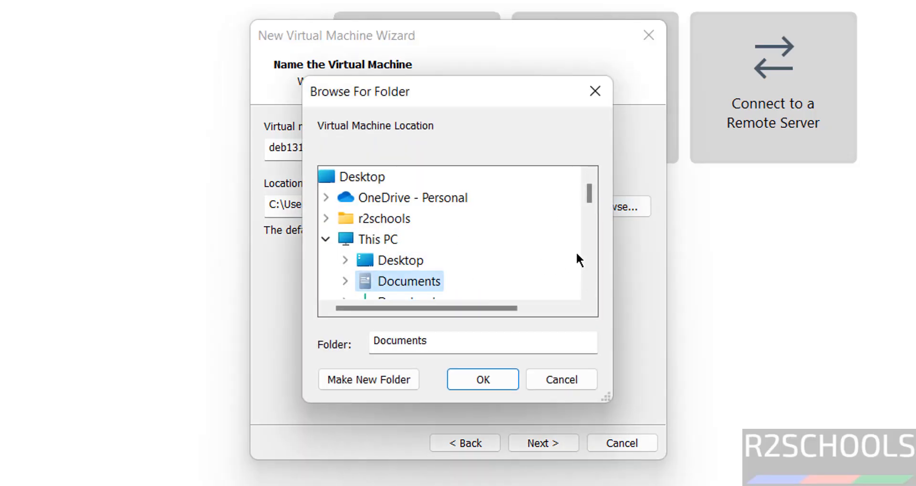
scroll(591, 268, down, 4)
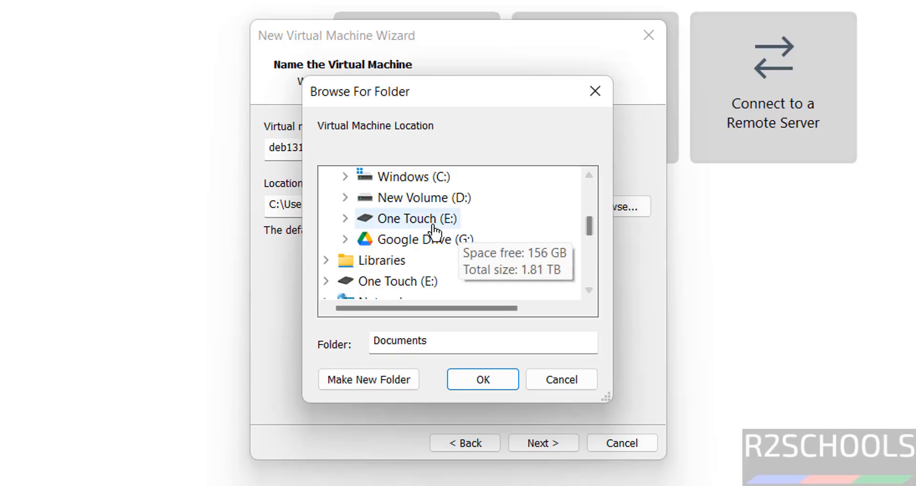
double_click(432, 224)
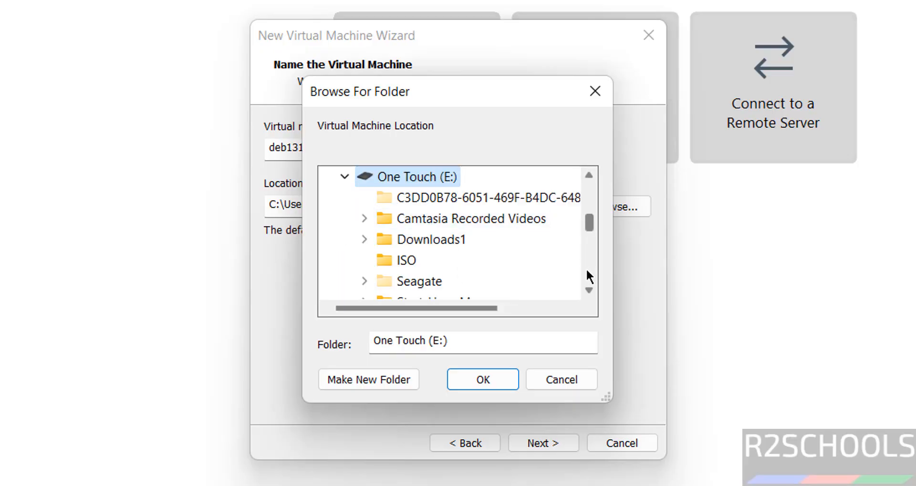
scroll(585, 268, down, 2)
double_click(411, 242)
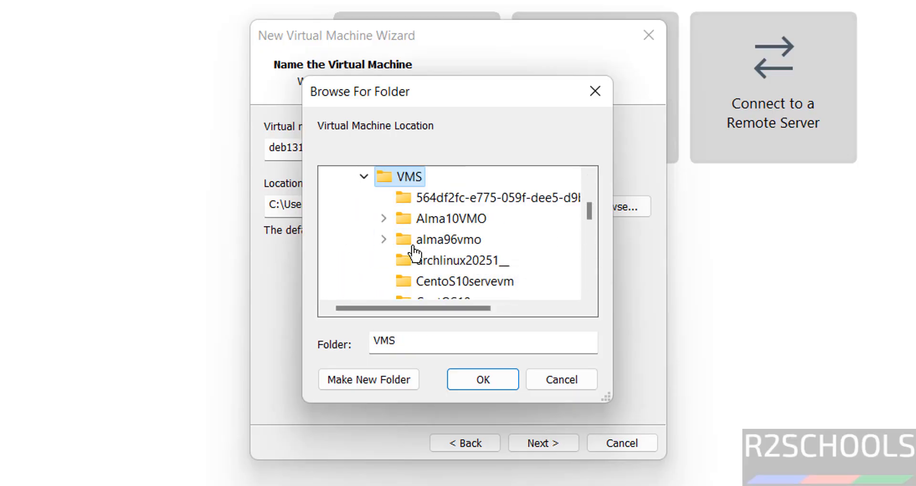
- Create a folder named deb131vm inside VMS, use it as the virtual machine's location and accept the name and location
click(357, 380)
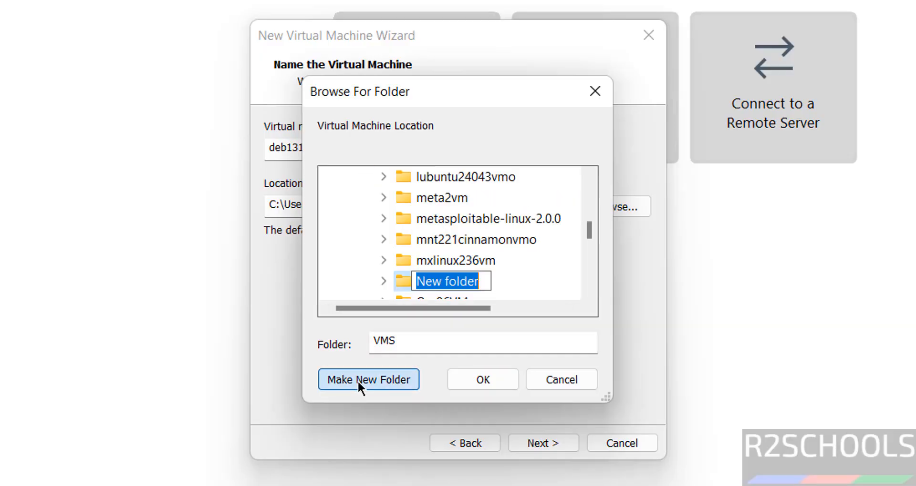
text(deb131vm)
key(Return)
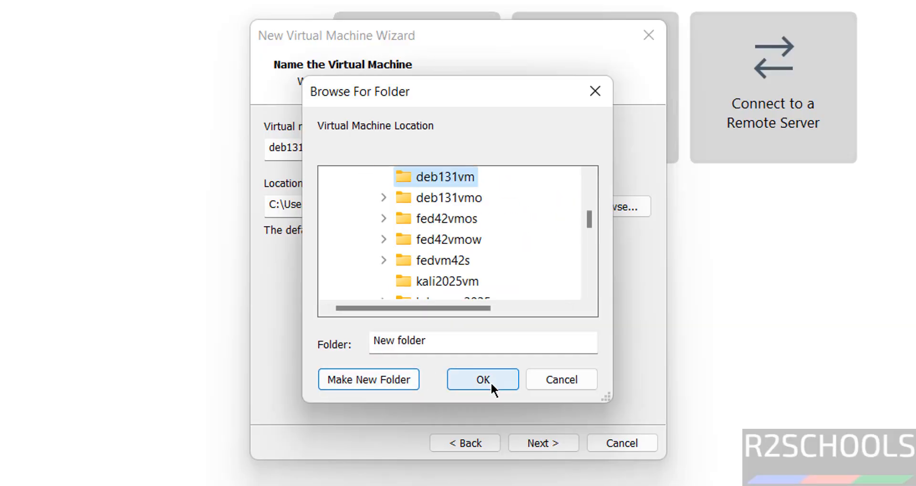
click(490, 382)
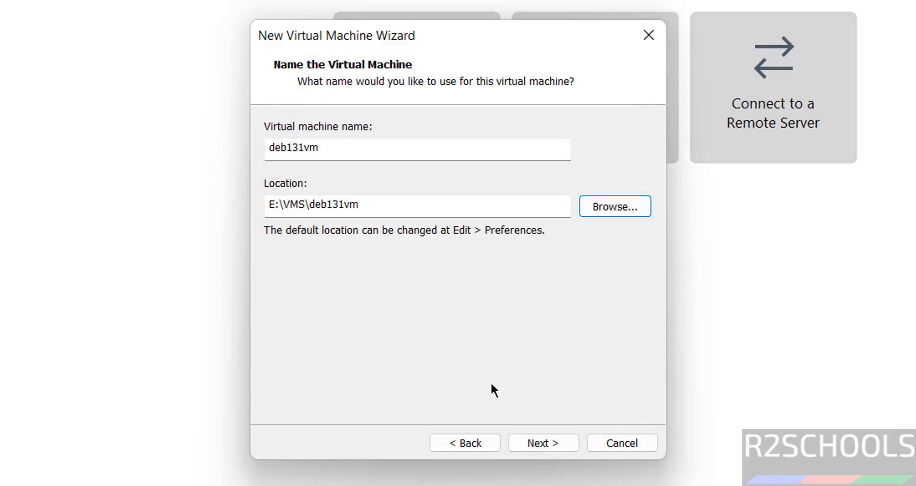
click(535, 444)
- Store the virtual disk as a single file with a maximum size of 50 GB and accept the disk capacity
click(335, 253)
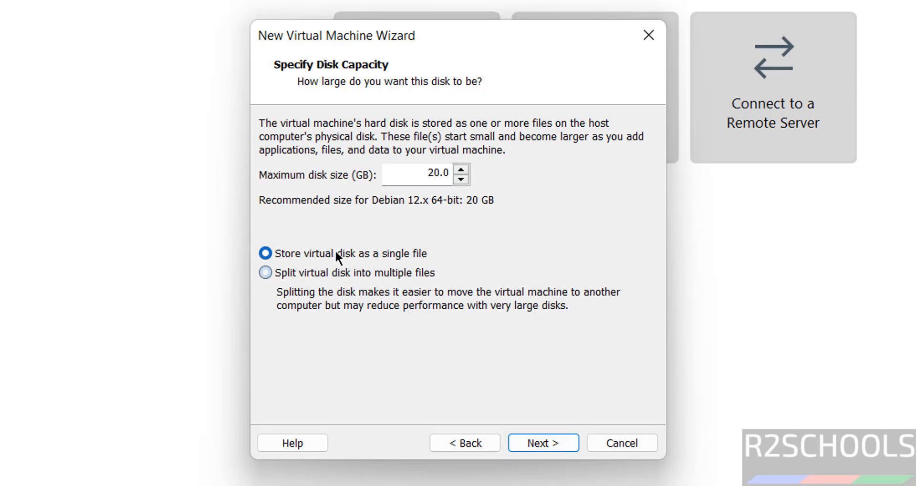
double_click(429, 179)
text(50)
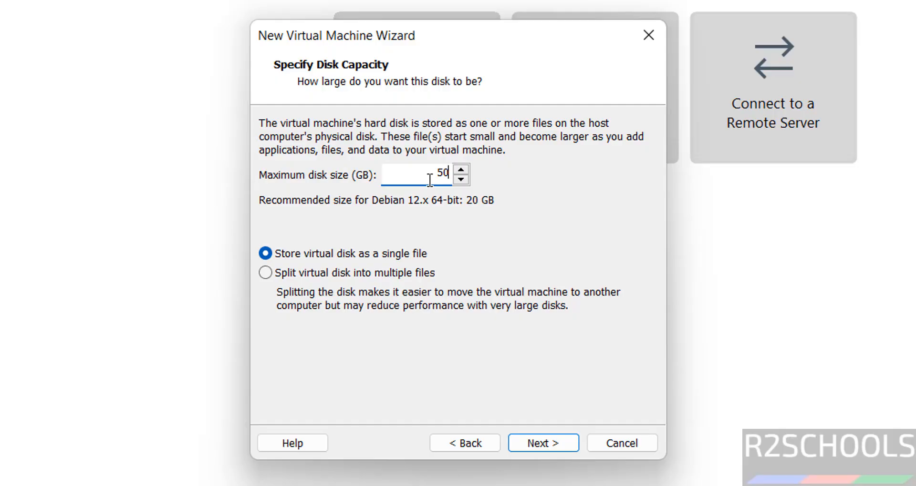
click(529, 439)
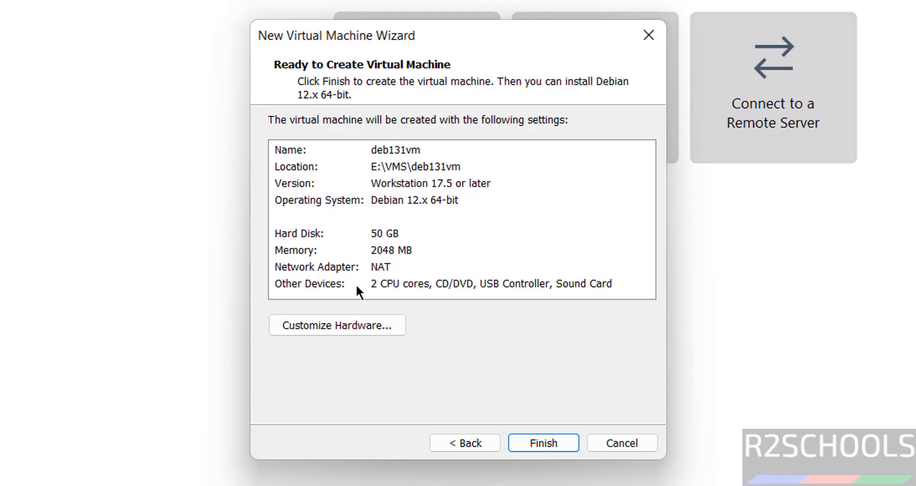
- Customize the virtual machine's memory to 4096 MB and finish creating the machine
click(333, 333)
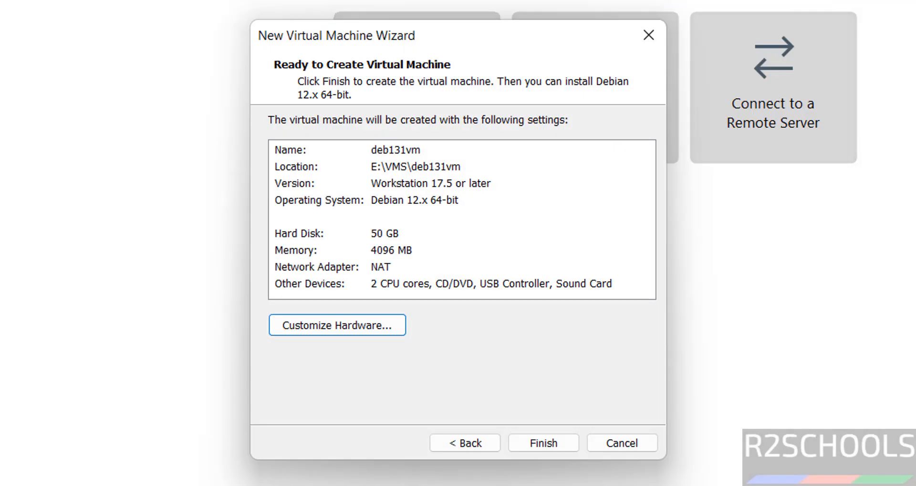
click(544, 441)
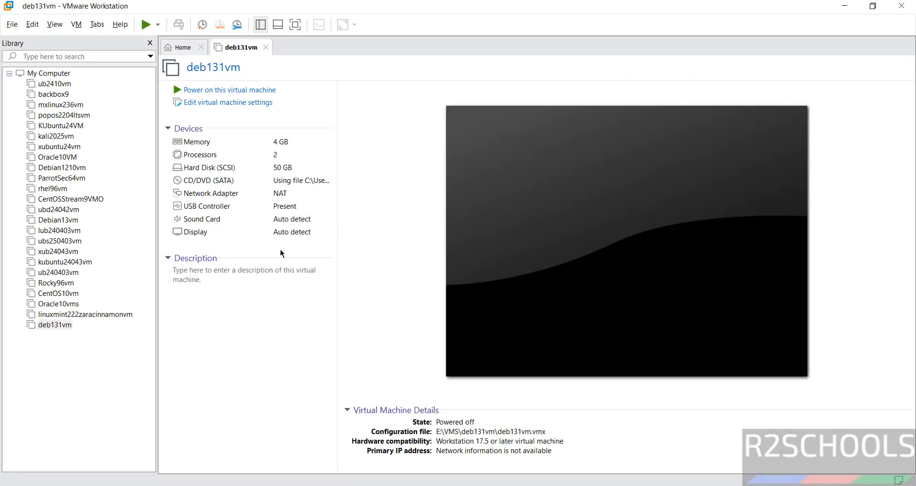
right_click(60, 328)
click(380, 202)
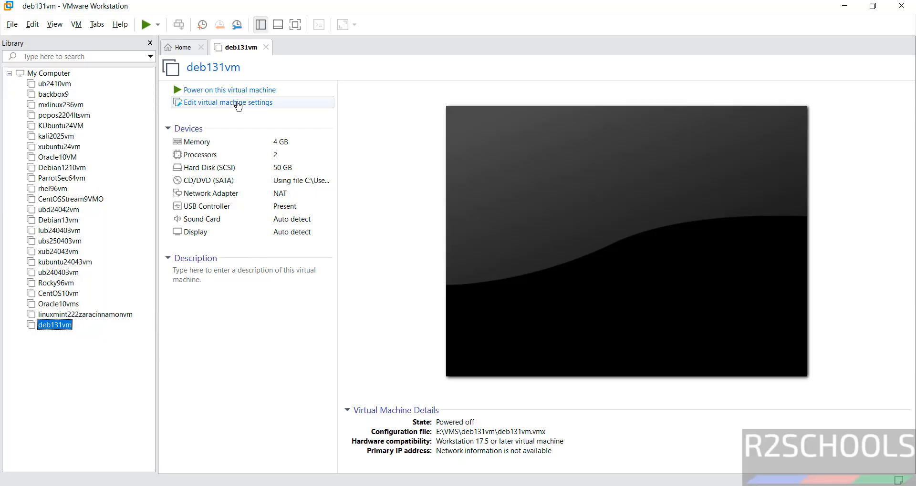
click(76, 26)
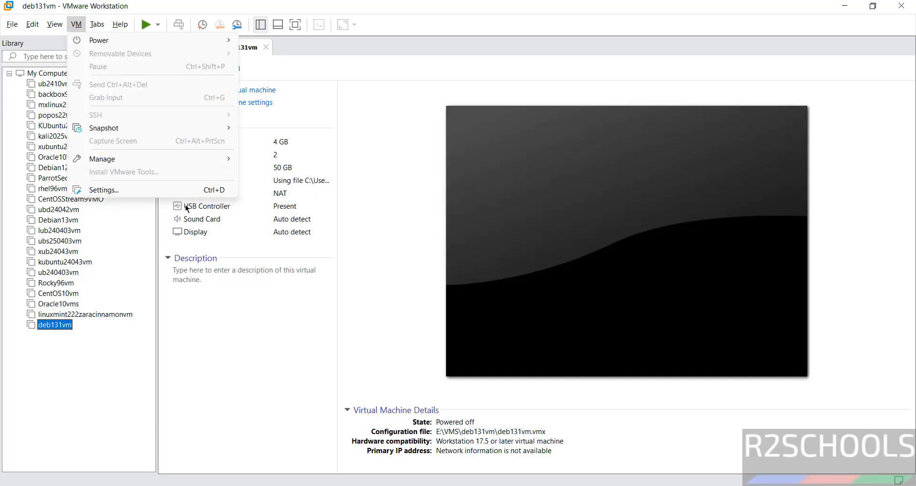
click(361, 228)
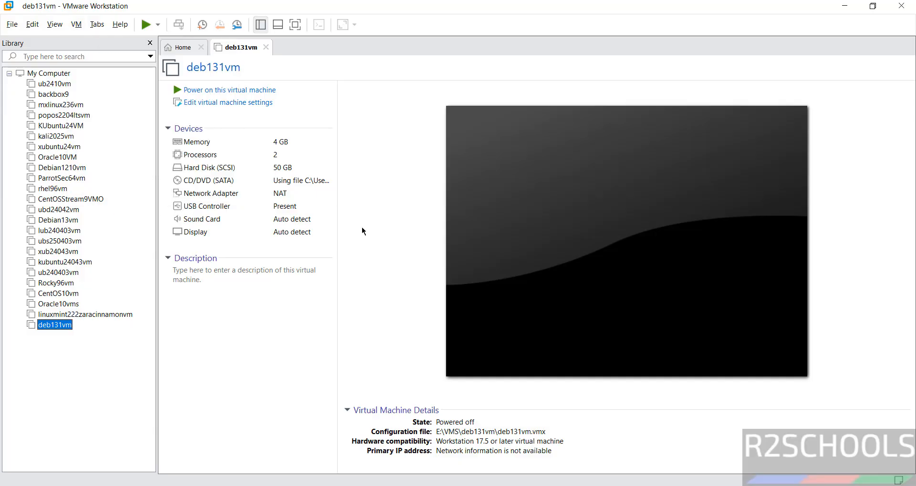
click(217, 304)
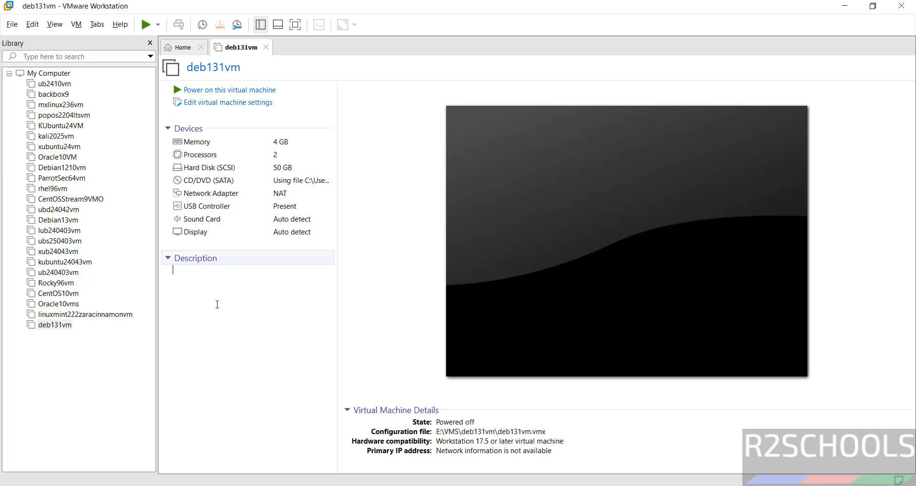
click(378, 291)
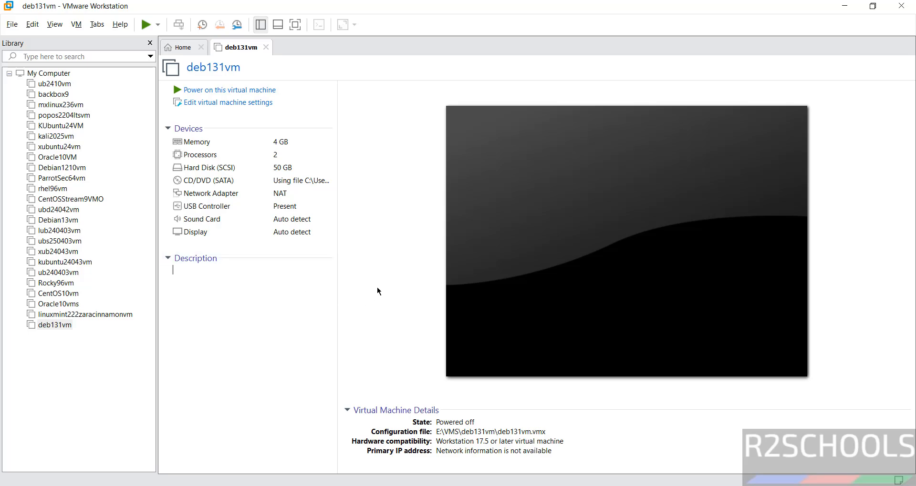
- Power on the deb131vm virtual machine and start the Graphical install from the Debian installer menu
click(246, 91)
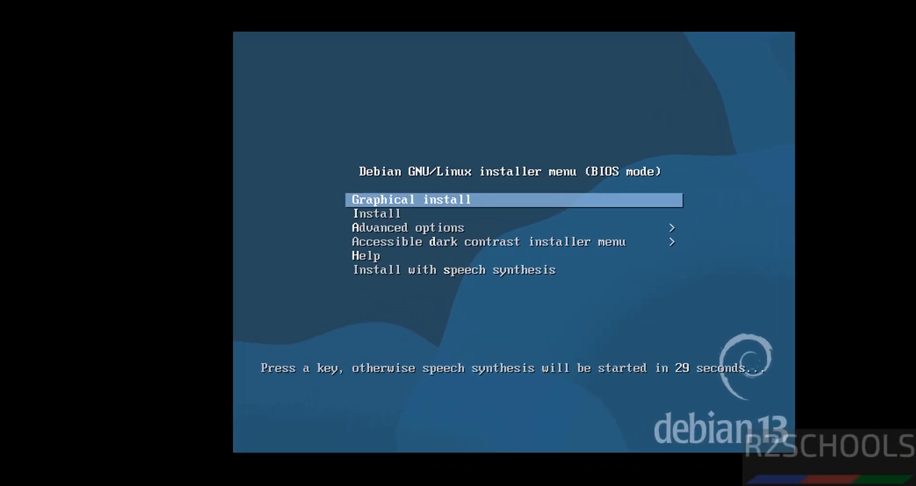
key(Down)
key(Up)
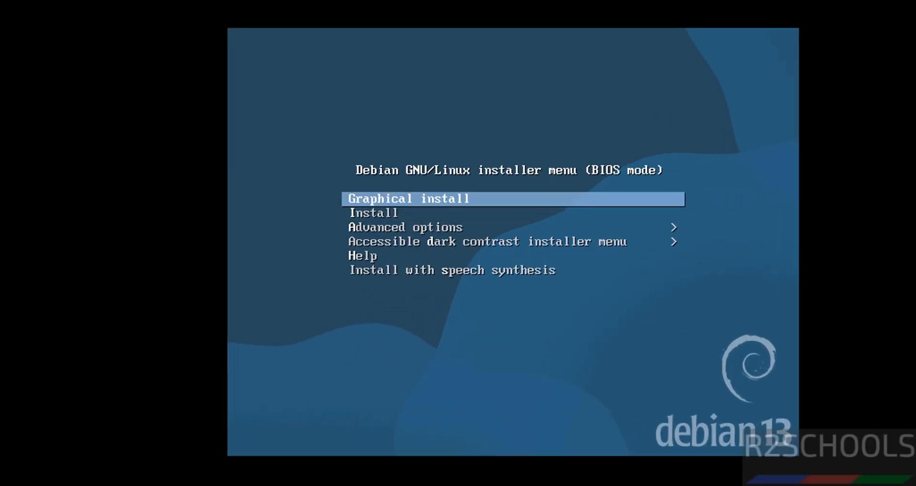
key(Return)
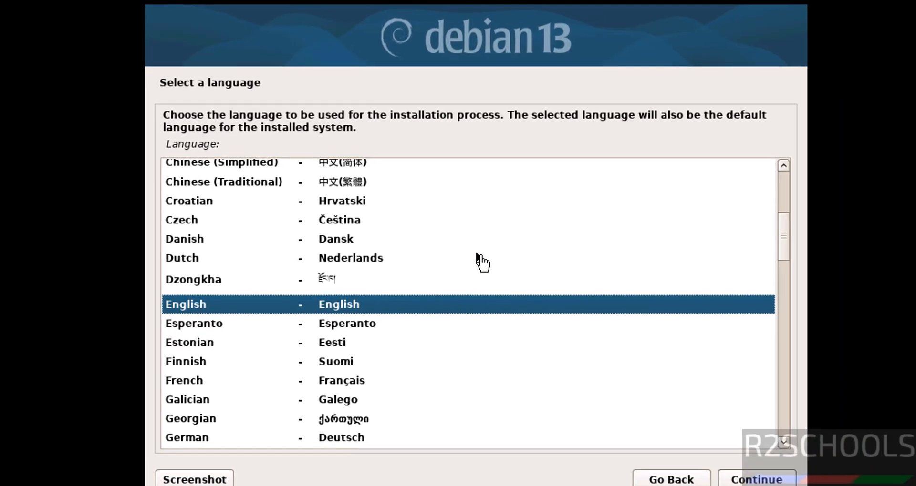
- Accept the installer's regional settings: English language, United States location and American English keymap
click(762, 479)
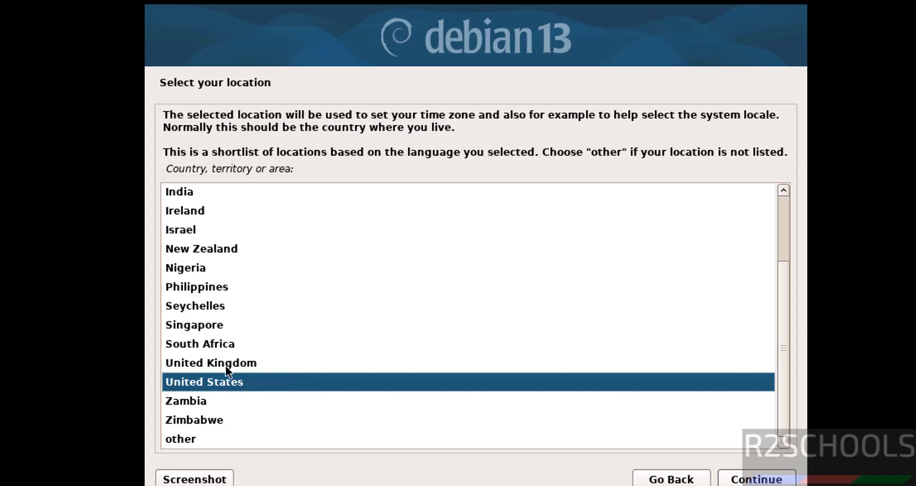
click(745, 480)
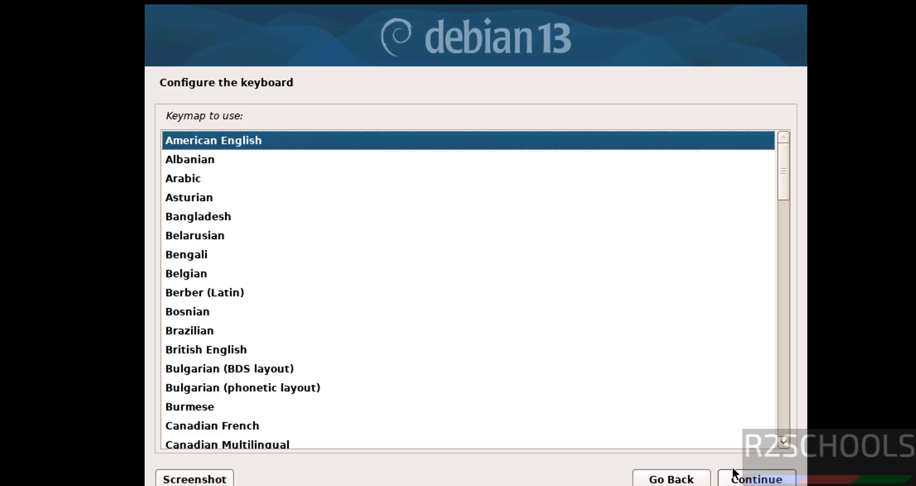
click(757, 480)
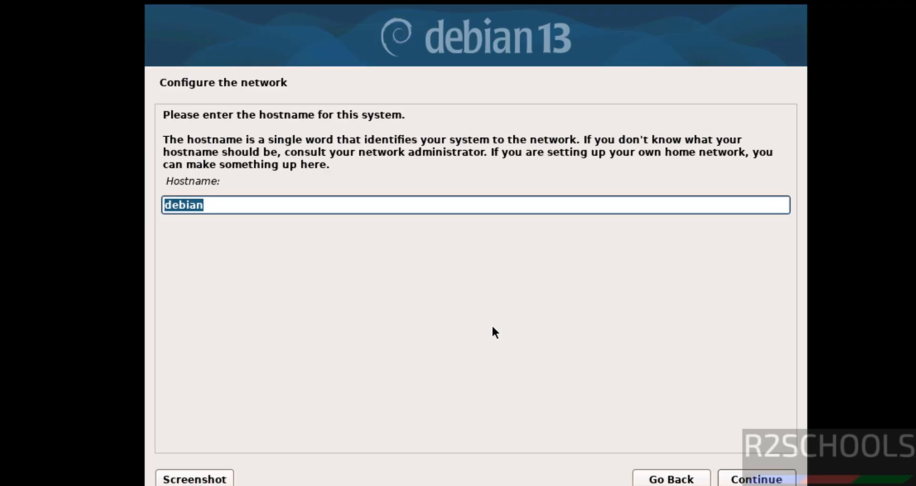
- Set the system's hostname to deb131vm and continue with an empty domain name
text(deb131vm)
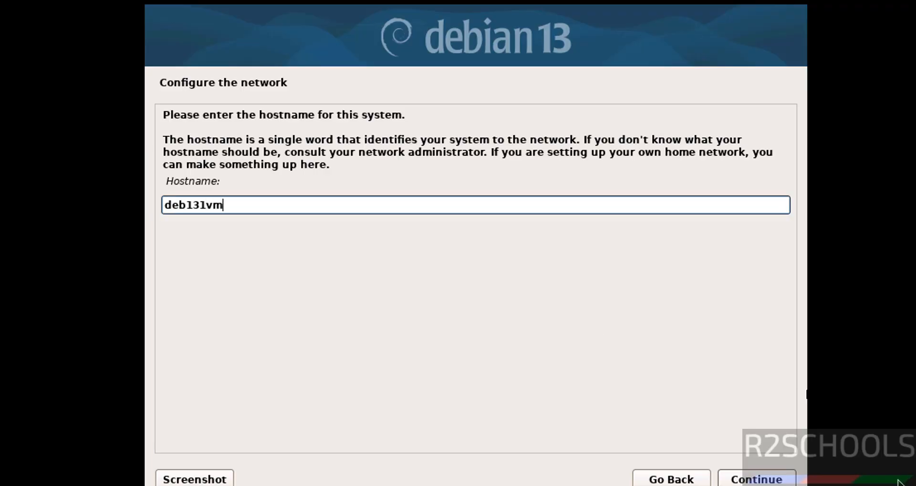
click(738, 477)
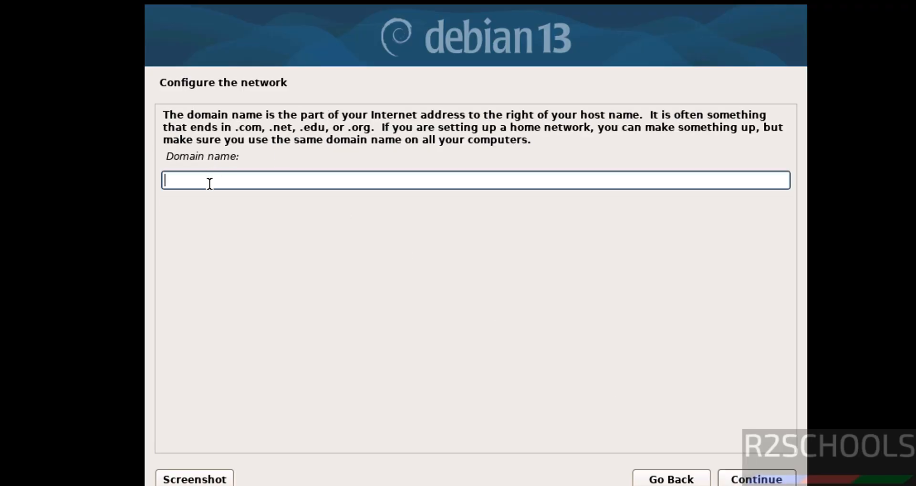
click(749, 477)
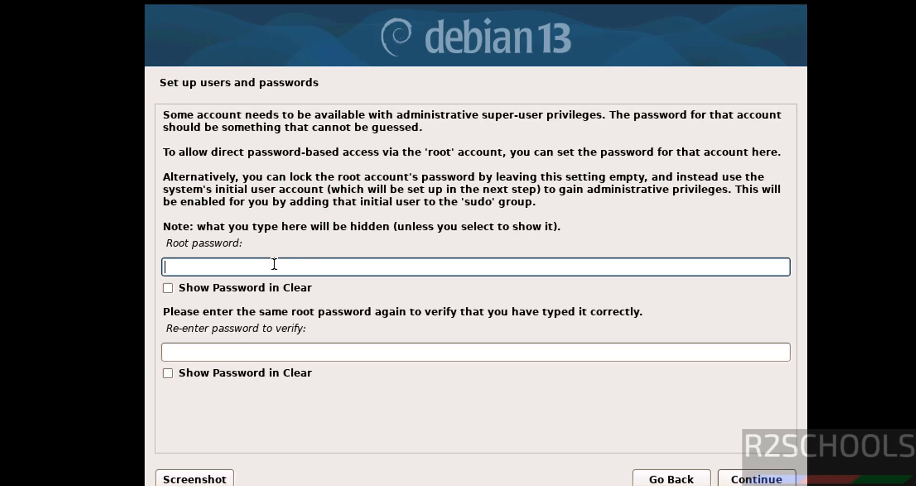
- Enter the root password, repeat it for verification and accept it
text(123456789)
key(Tab)
key(Tab)
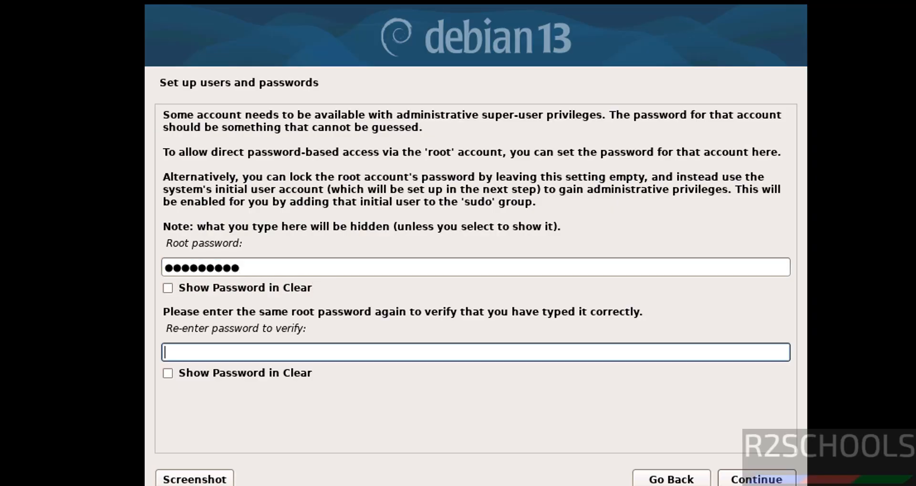
text(123456789)
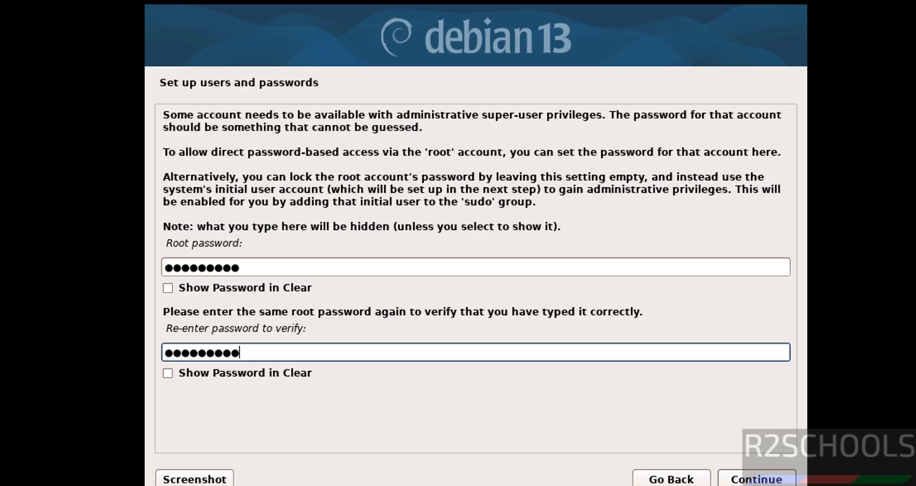
click(744, 480)
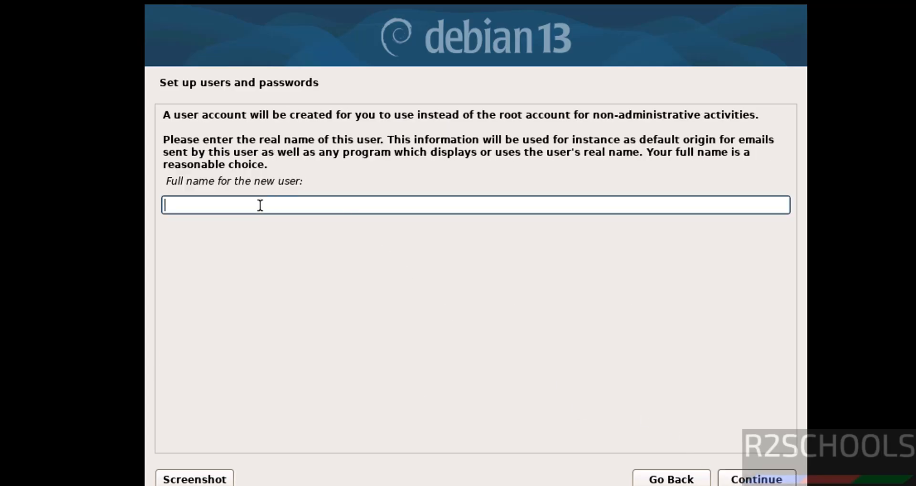
- Enter r2schools as the new user's full name and accept r2schools as the account's username
text(r2schools)
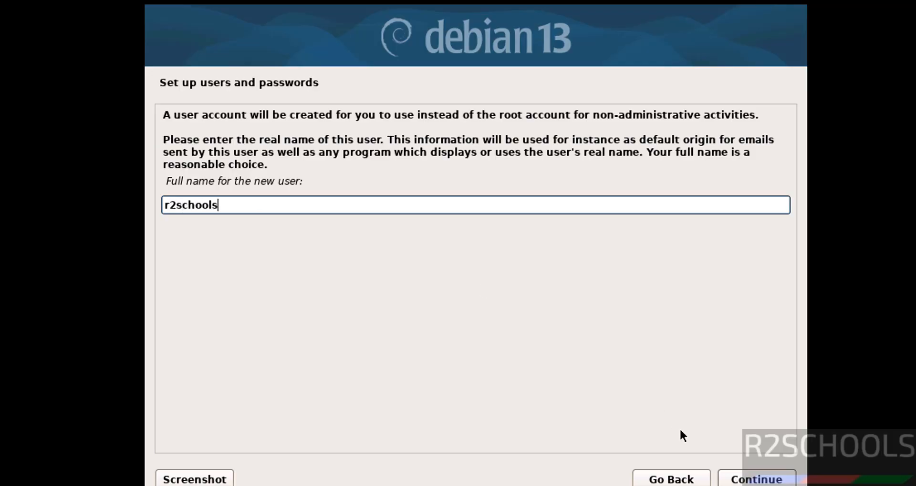
key(Return)
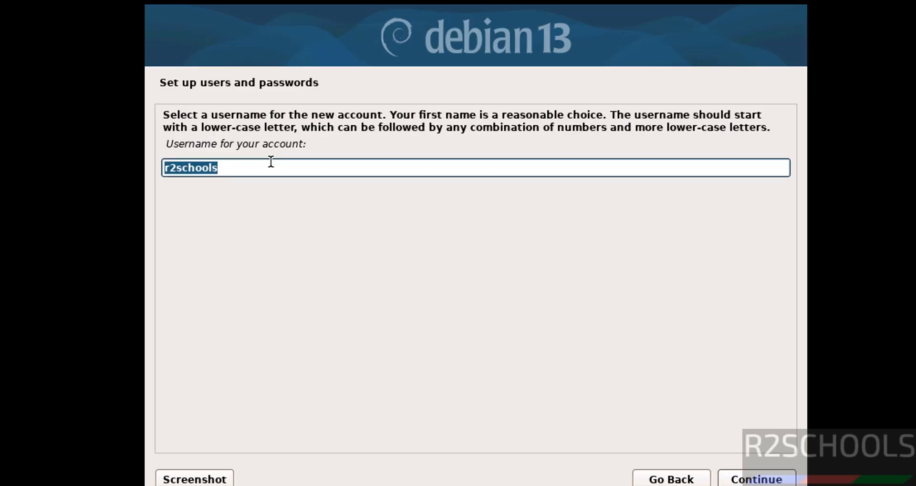
click(270, 164)
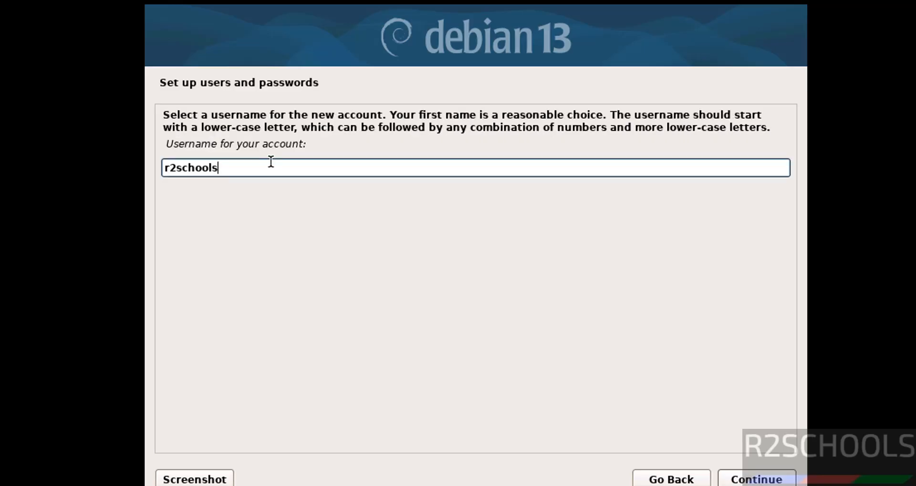
click(743, 479)
- Enter the new user's password, repeat it for verification and accept it
text(********)
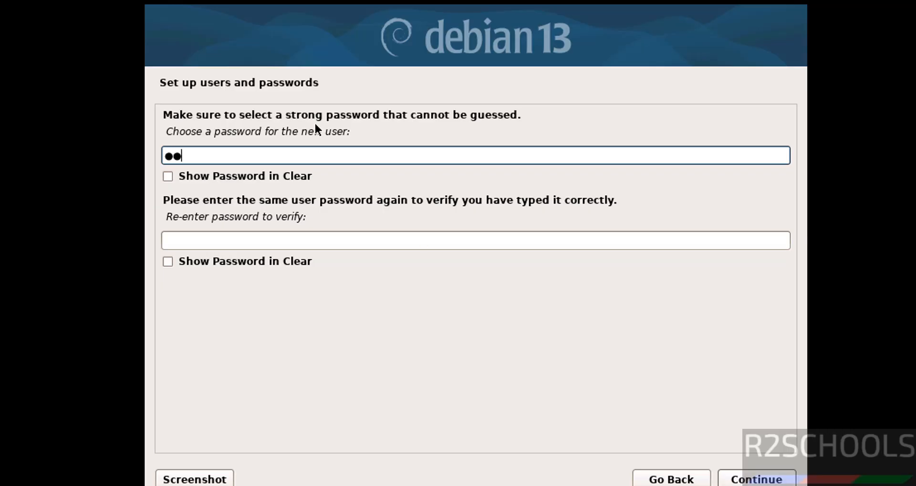
text(*)
key(Tab)
key(Tab)
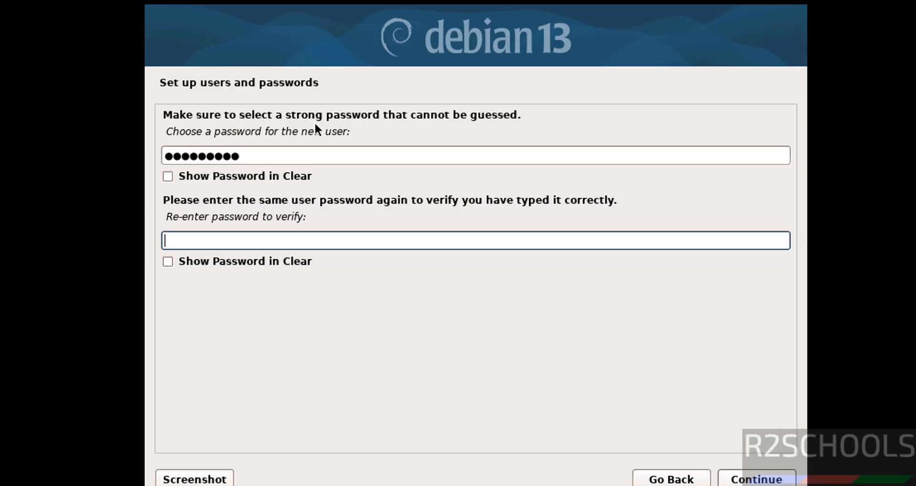
text(*********)
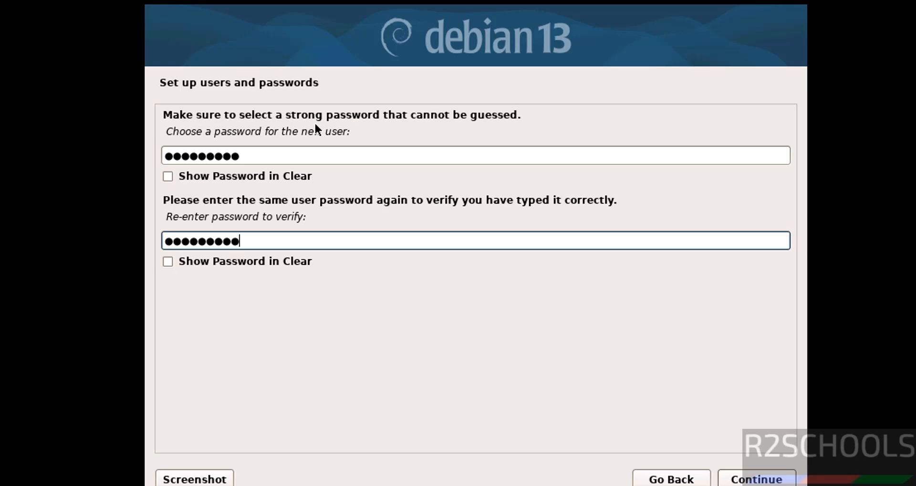
click(743, 477)
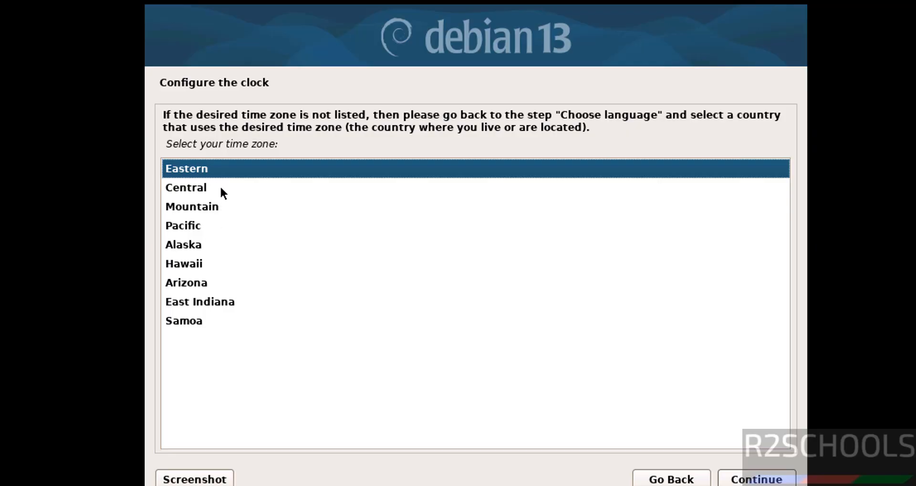
- Accept the Eastern time zone and set guided partitioning of the entire sda disk with all files in one partition
click(749, 479)
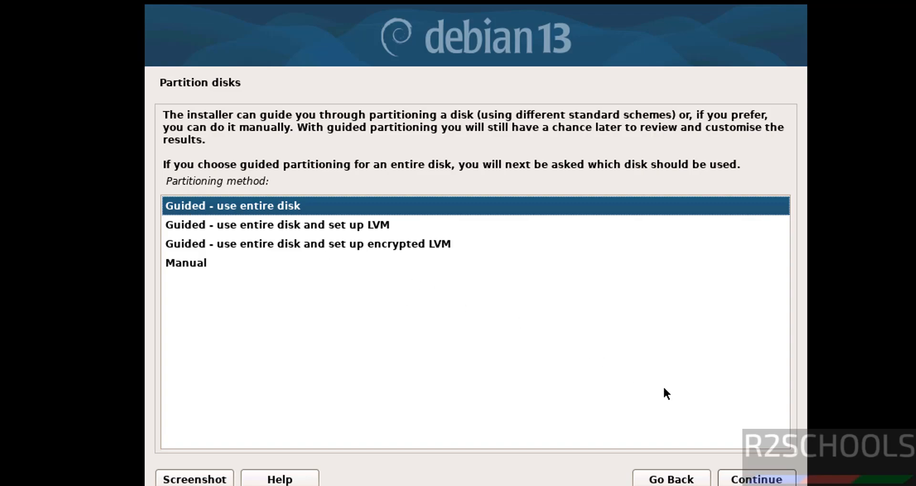
click(742, 478)
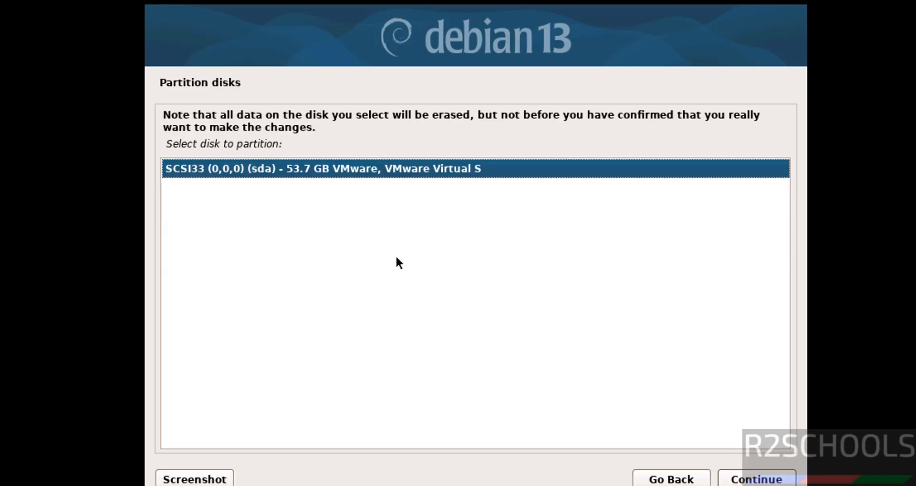
click(745, 481)
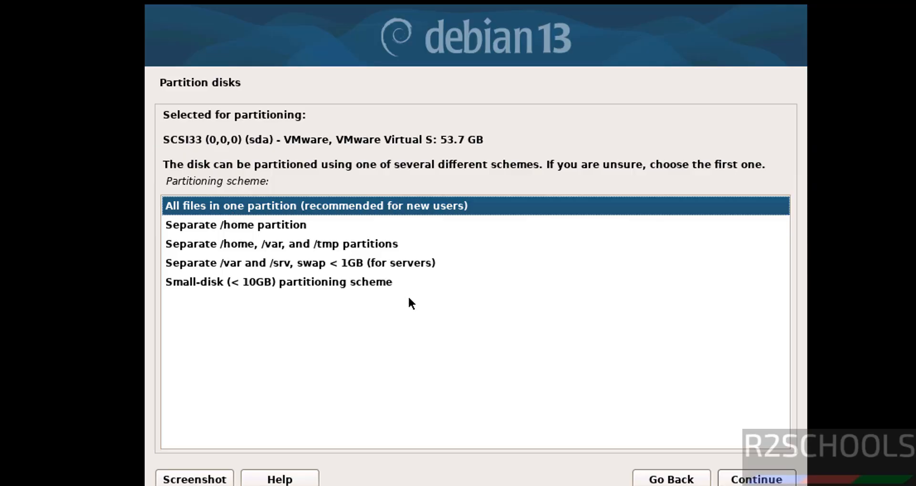
click(758, 479)
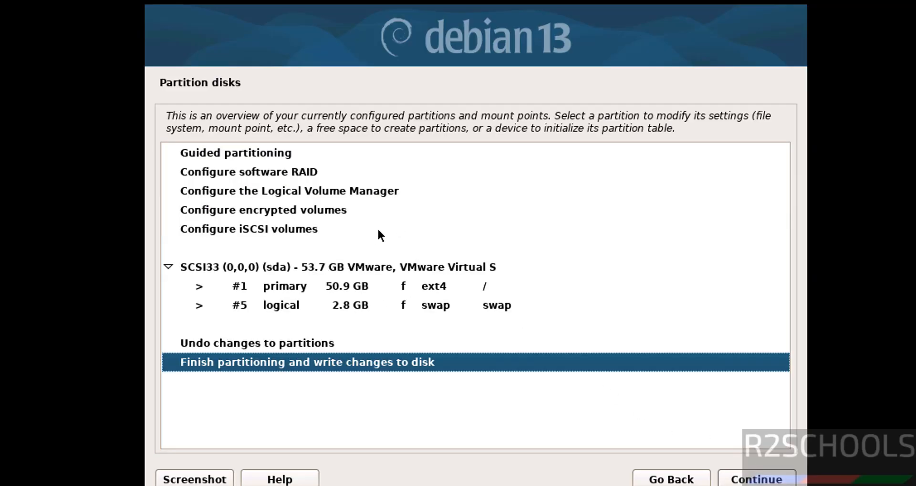
- Finish partitioning the sda disk and confirm writing the changes to disk
click(313, 343)
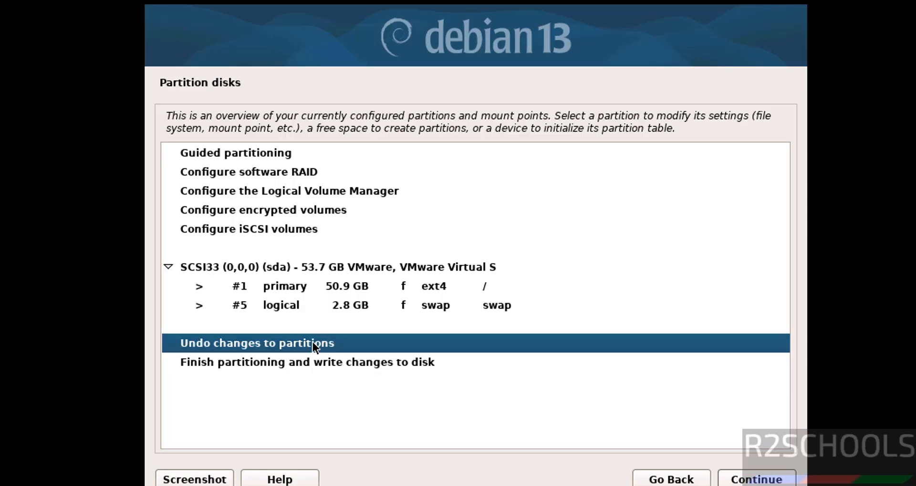
click(287, 362)
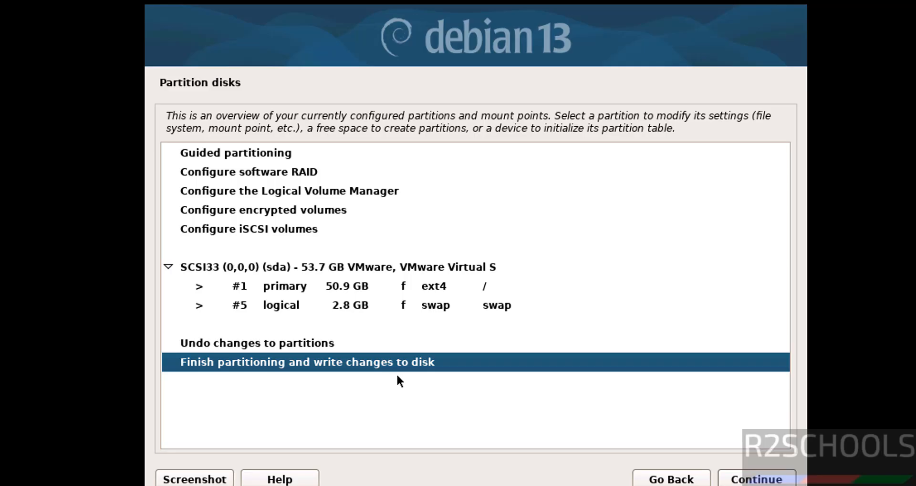
click(738, 481)
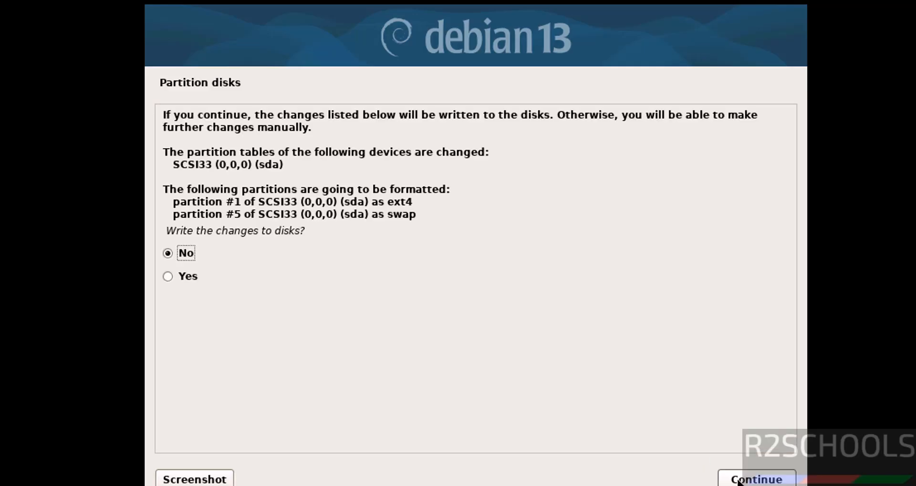
click(194, 277)
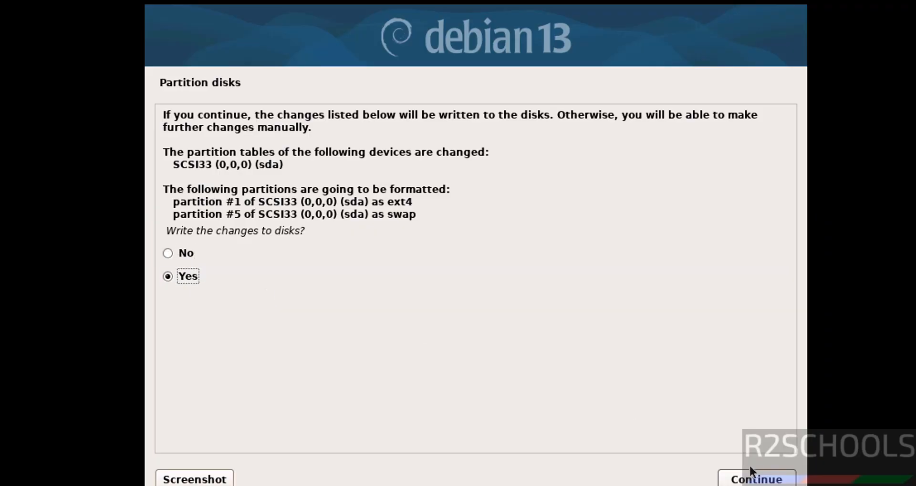
click(751, 483)
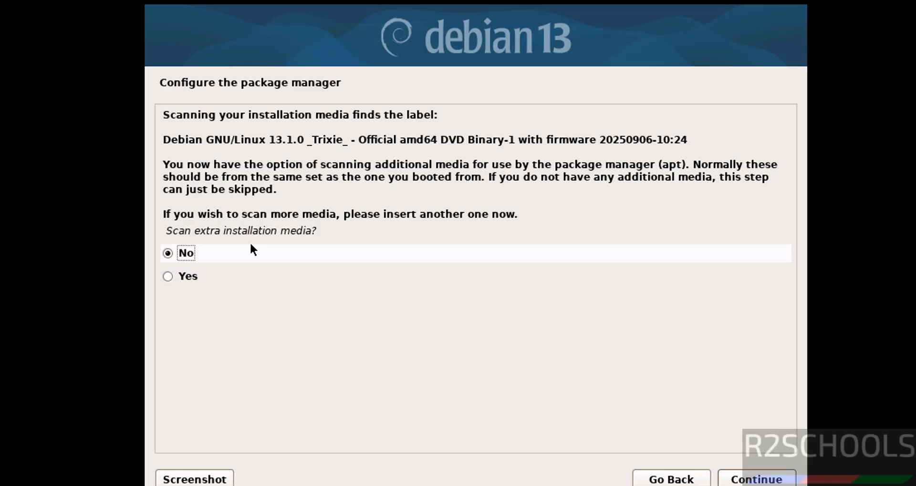
- Decline scanning extra installation media, using a network mirror and participating in the package usage survey
click(756, 479)
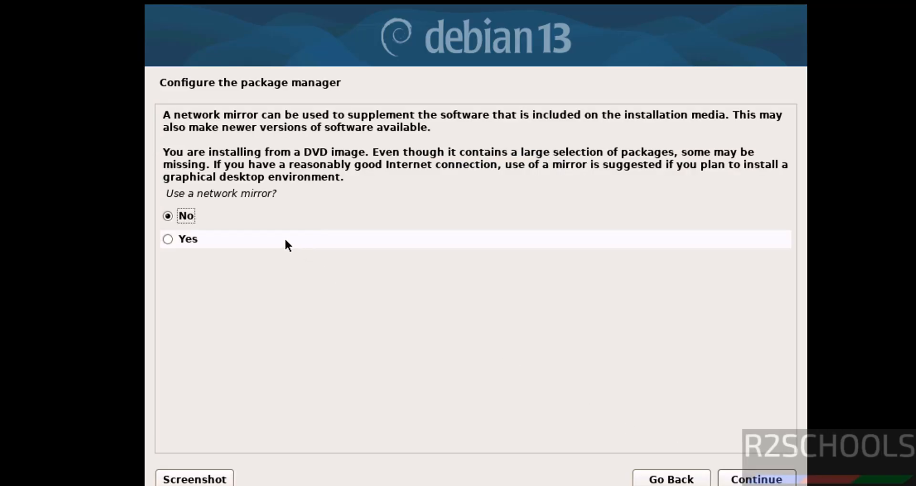
click(769, 481)
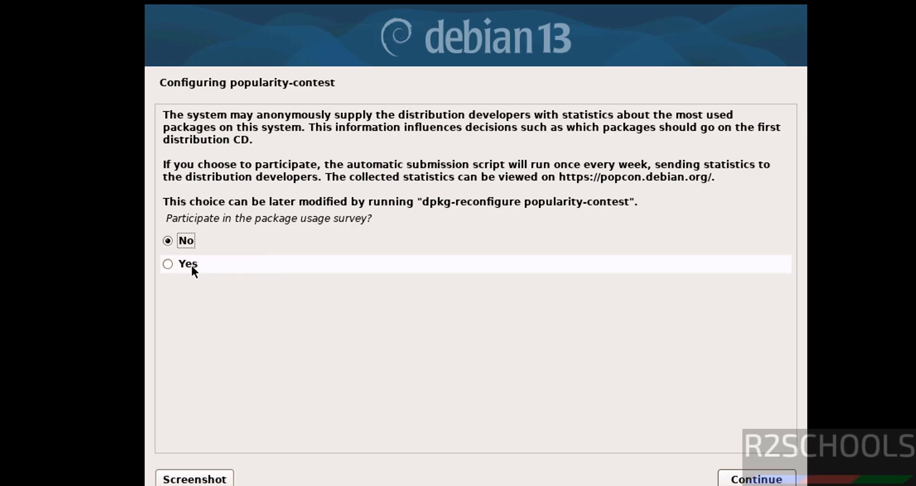
click(733, 479)
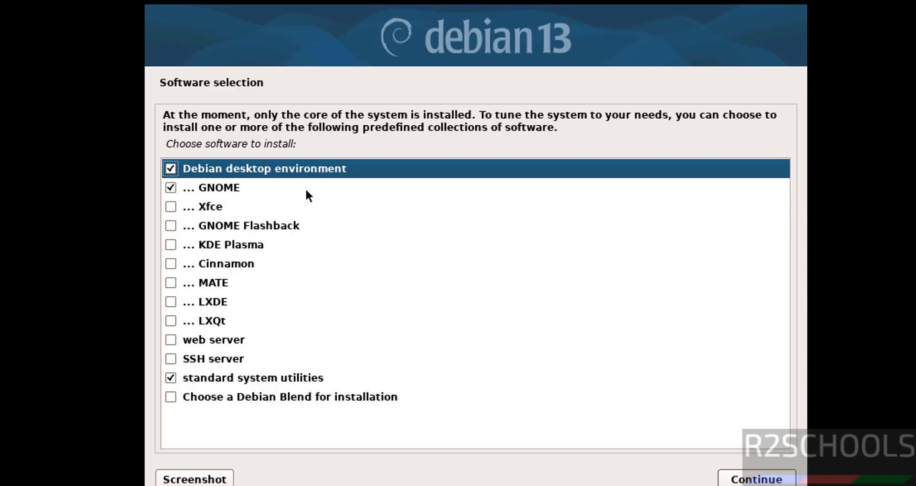
- Add Xfce and SSH server to the preselected software collections and continue with the installation
click(218, 193)
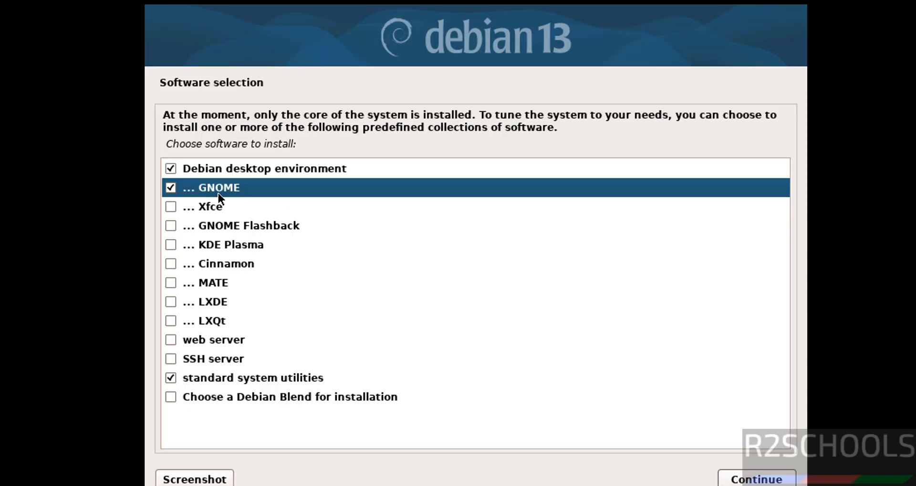
click(170, 207)
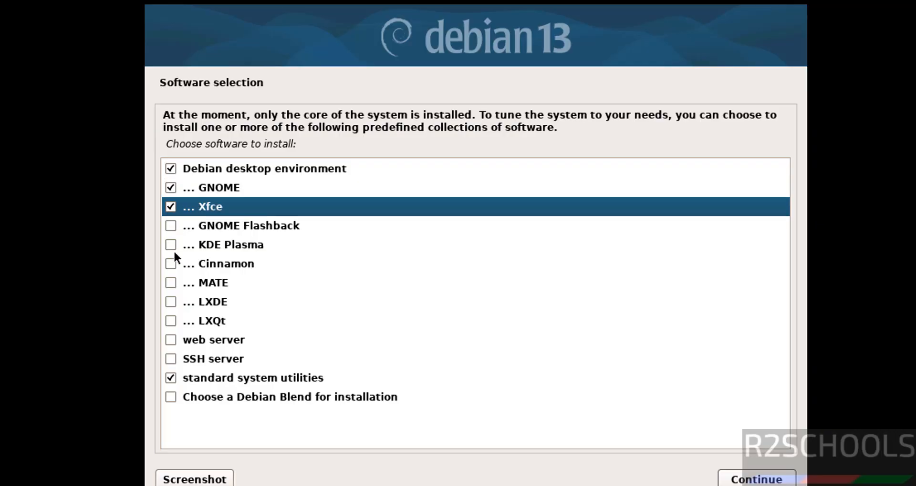
click(171, 359)
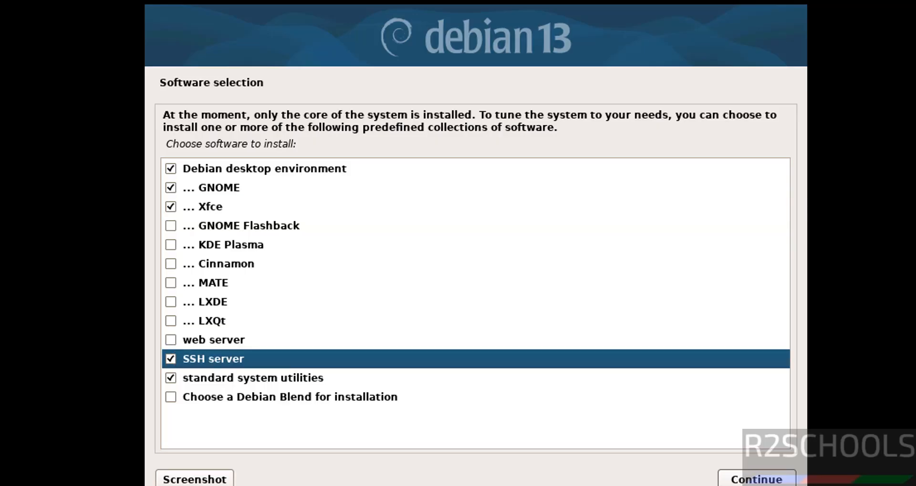
click(749, 480)
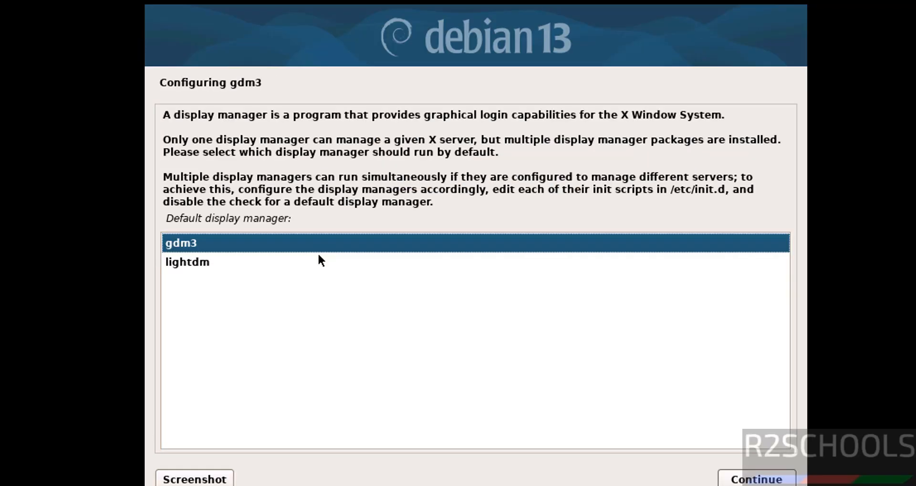
- Choose gdm3 as the default display manager and accept it
click(318, 257)
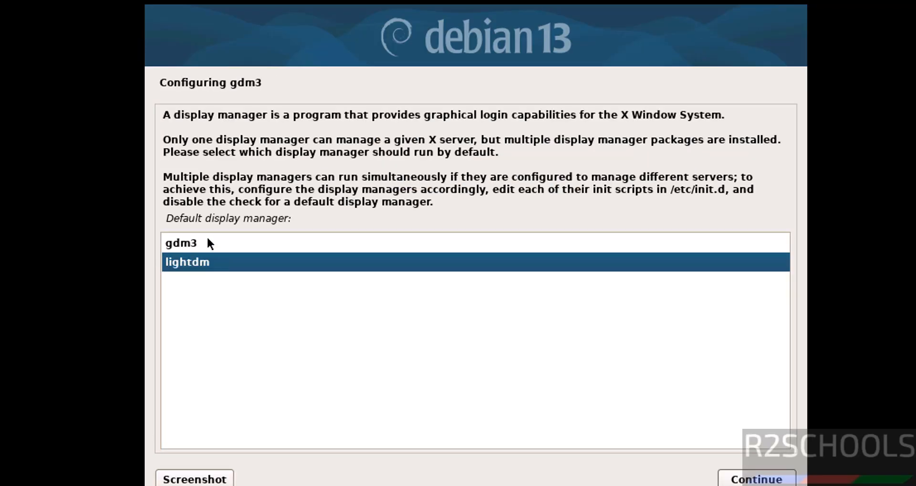
click(209, 242)
click(197, 266)
click(223, 240)
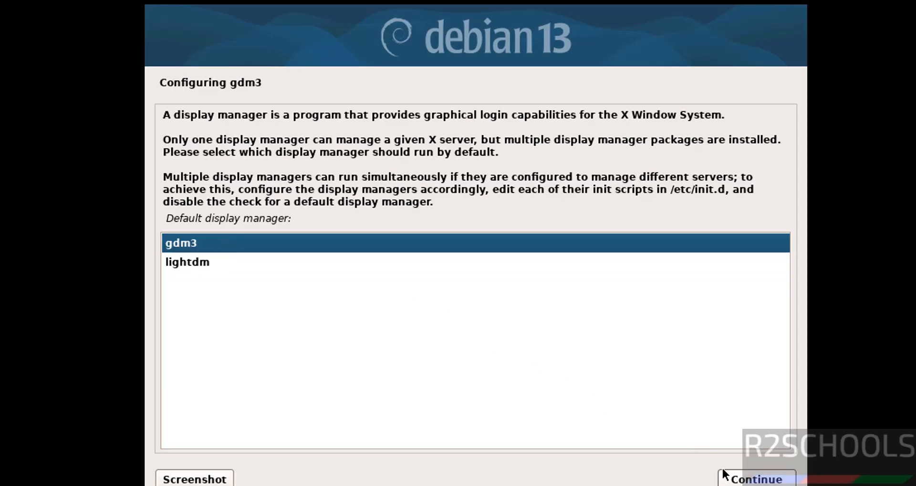
click(734, 479)
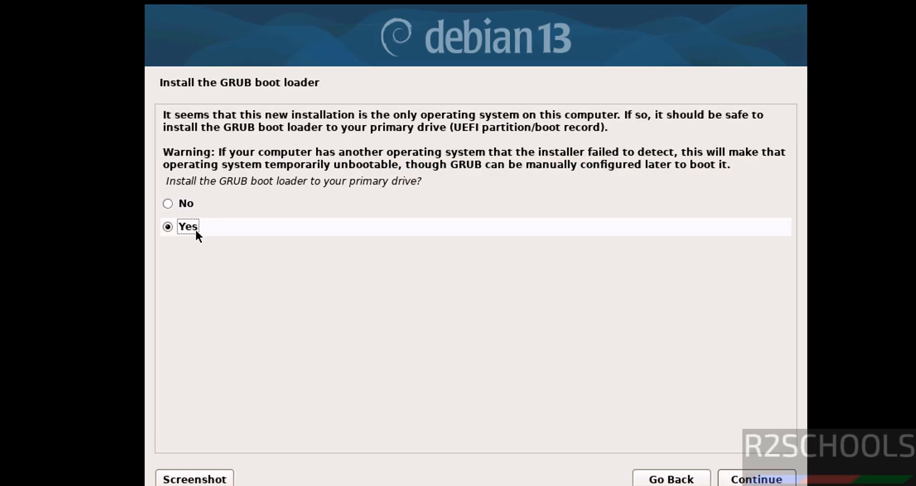
- Agree to install the GRUB boot loader on the primary drive and choose /dev/sda as its device
click(756, 480)
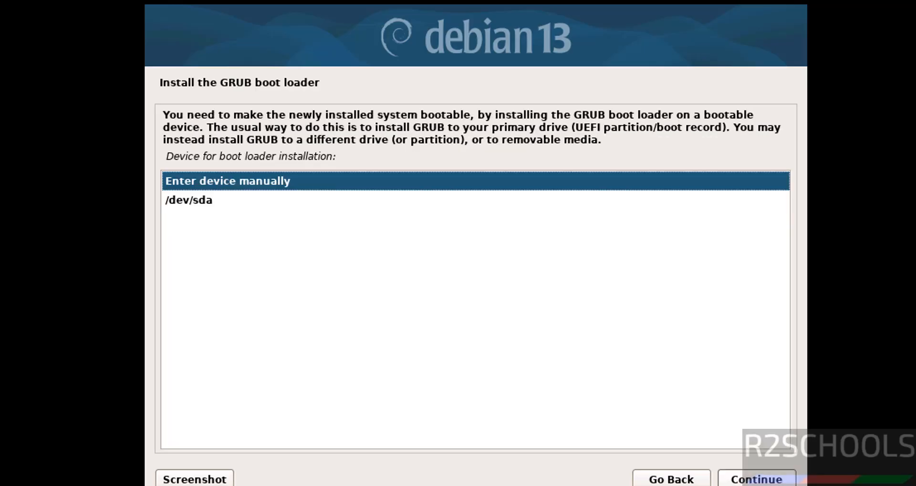
click(256, 200)
click(784, 480)
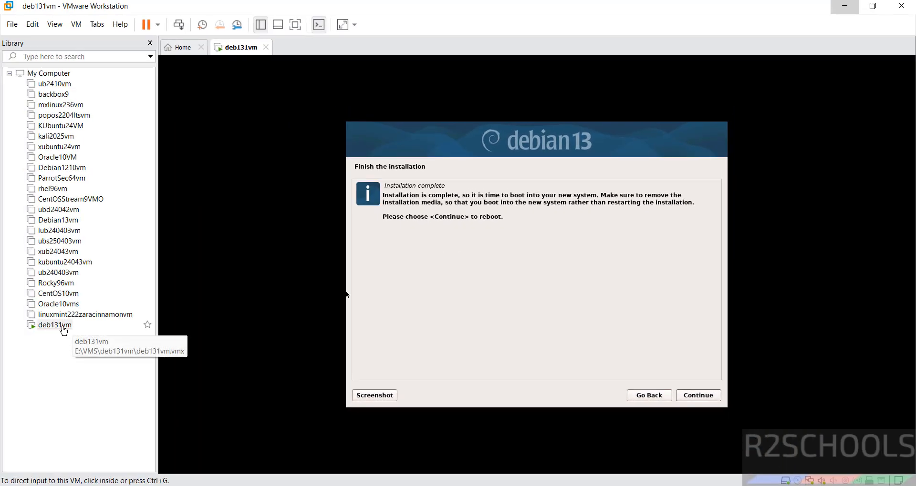
- Disconnect the Debian ISO from deb131vm's CD/DVD drive, disable connecting it at power on, and reboot to finish the installation
right_click(64, 330)
click(89, 322)
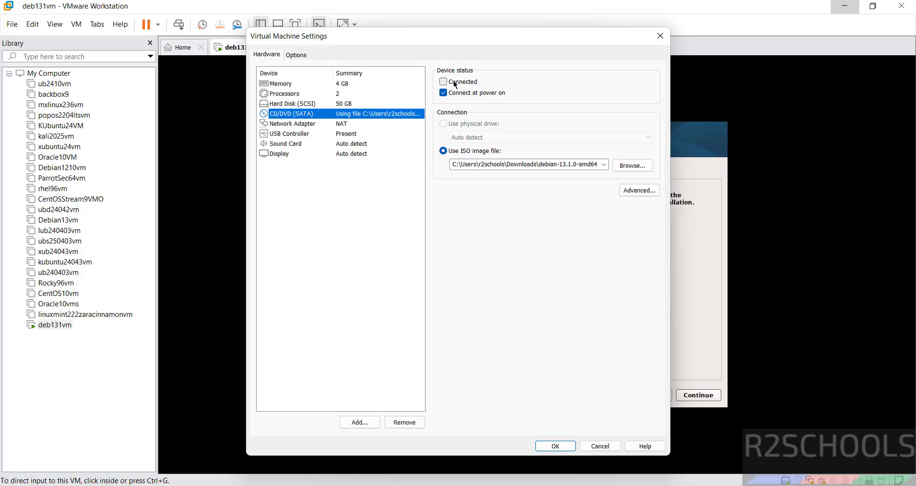
click(451, 93)
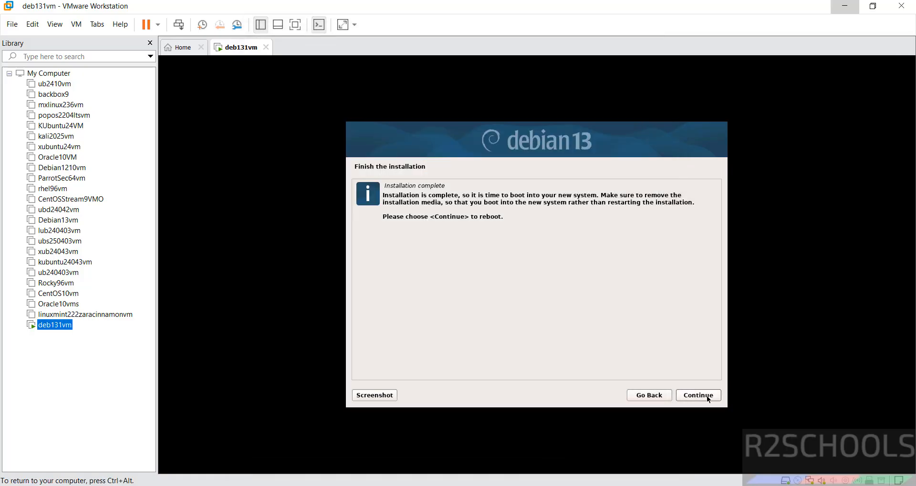
click(708, 398)
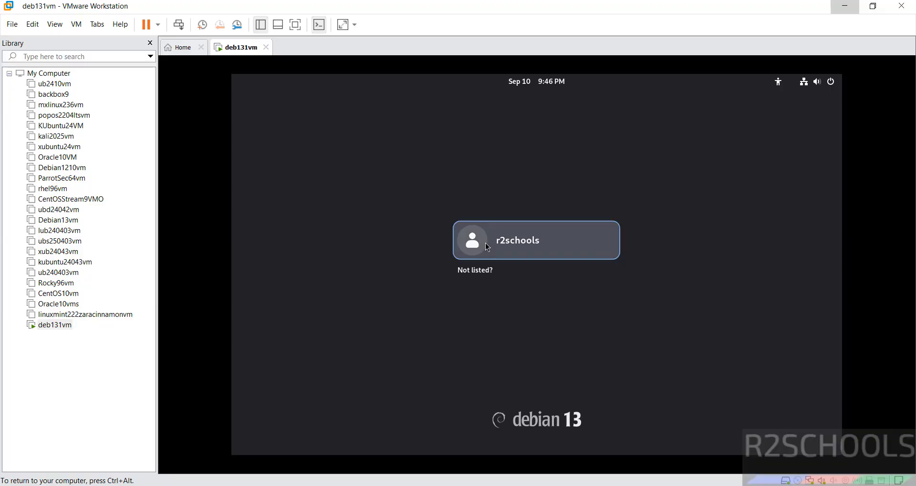
- Log in to the r2schools account with the user password and skip the welcome tour
click(485, 243)
text(********)
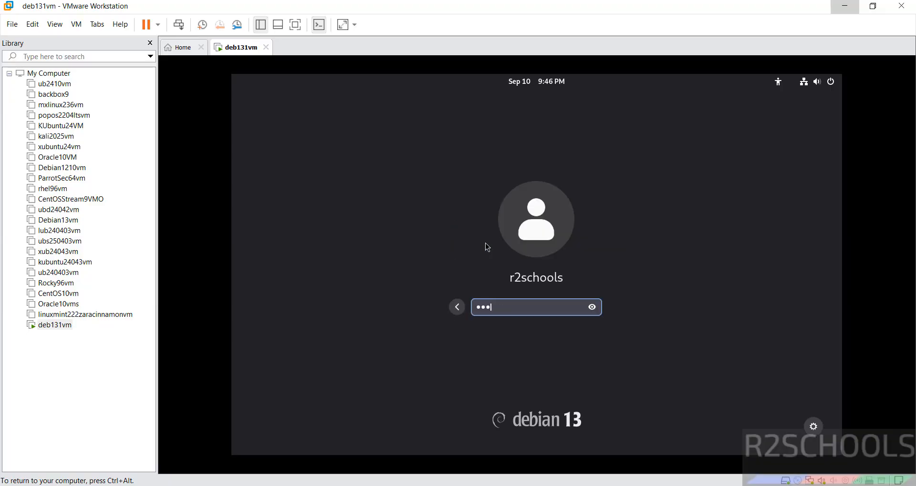
key(Return)
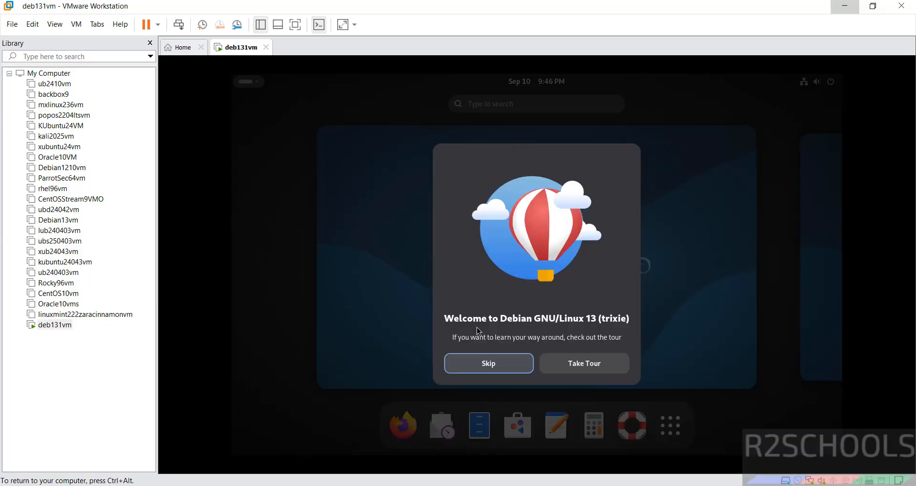
click(469, 362)
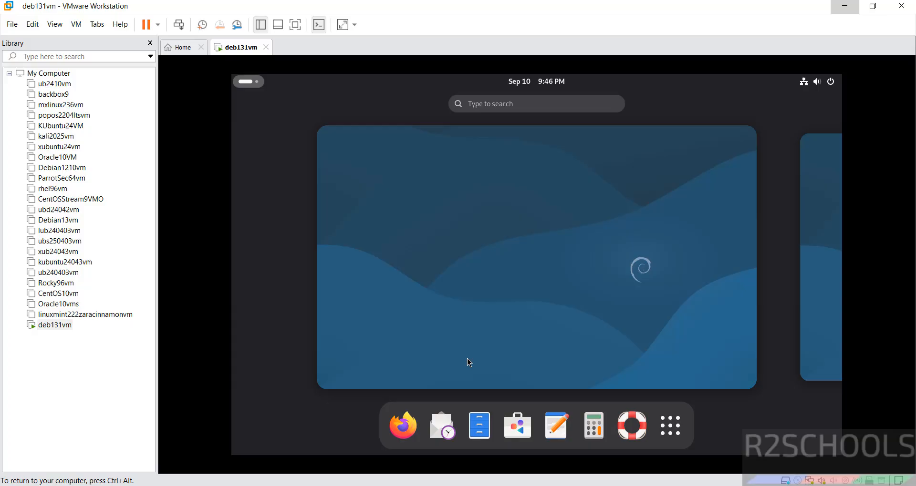
- Open Terminal from the installed applications and move its window to the desktop's upper-left area
click(661, 429)
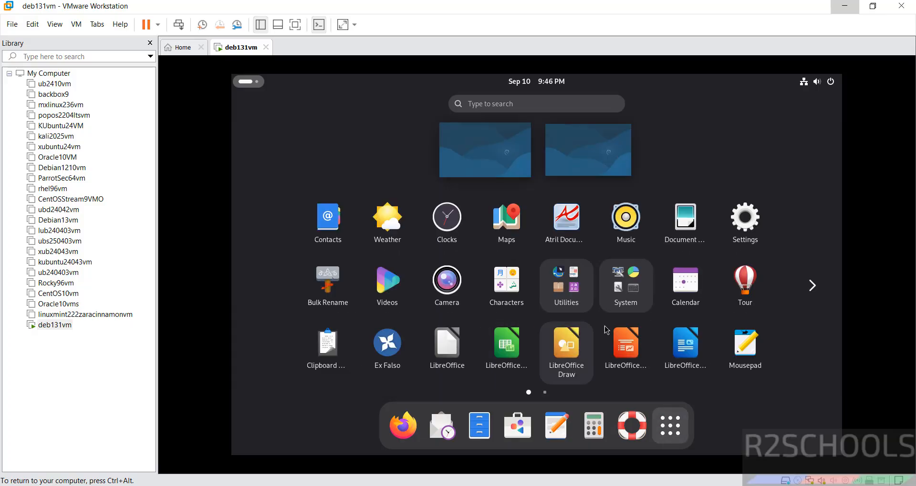
click(808, 291)
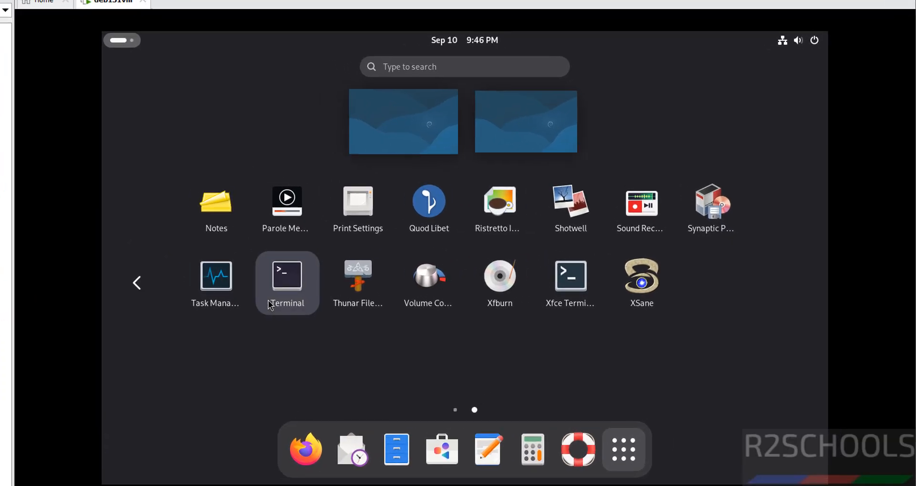
click(388, 281)
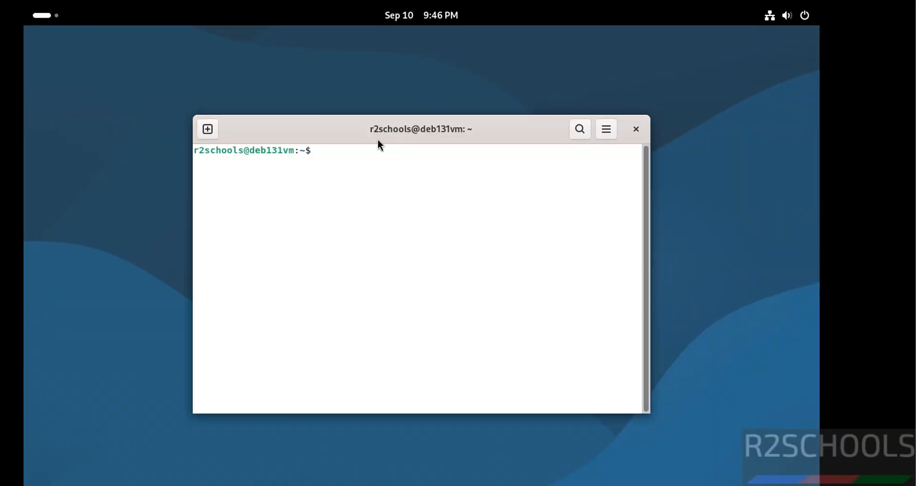
drag(361, 126, 199, 44)
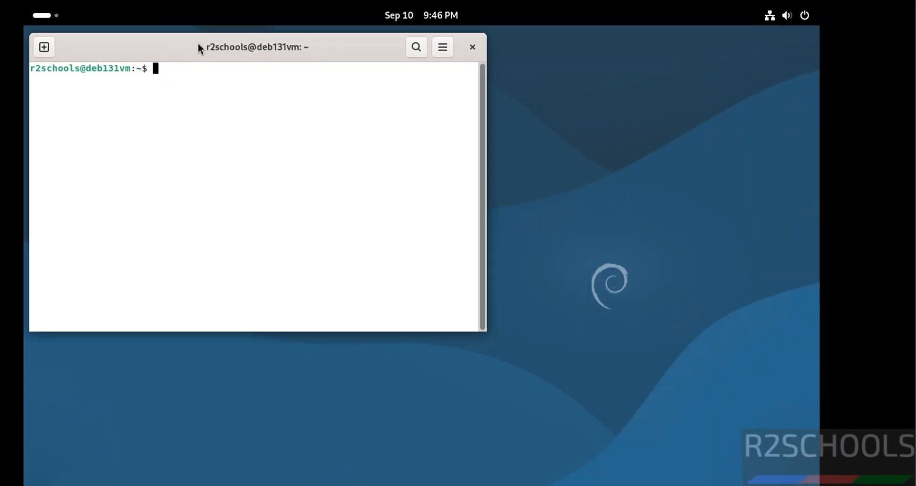
- Enable a custom font for the terminal's Unnamed profile, set Monospace to size 15, and close the preferences
click(442, 46)
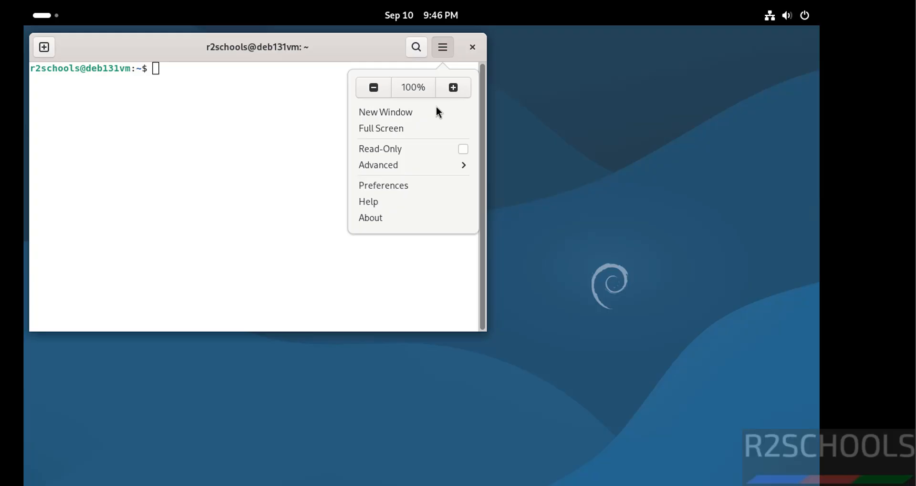
click(388, 187)
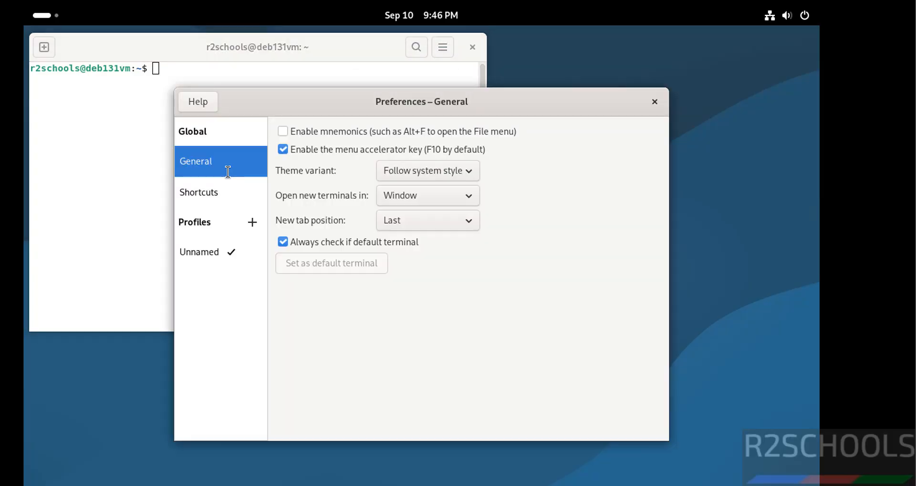
click(202, 245)
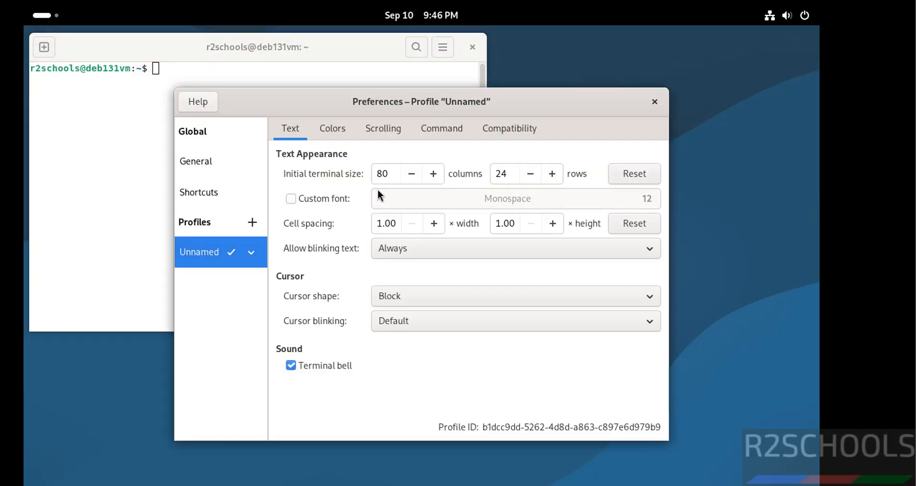
click(331, 196)
click(497, 192)
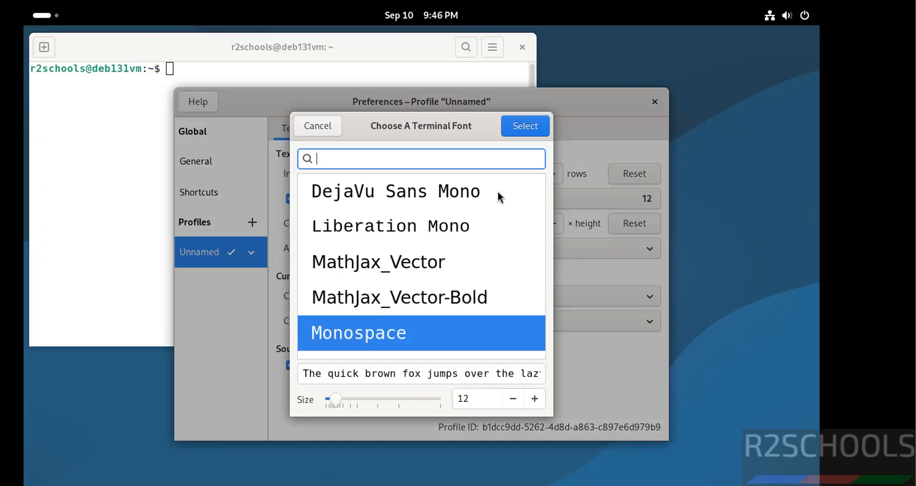
click(534, 399)
click(534, 399)
click(539, 402)
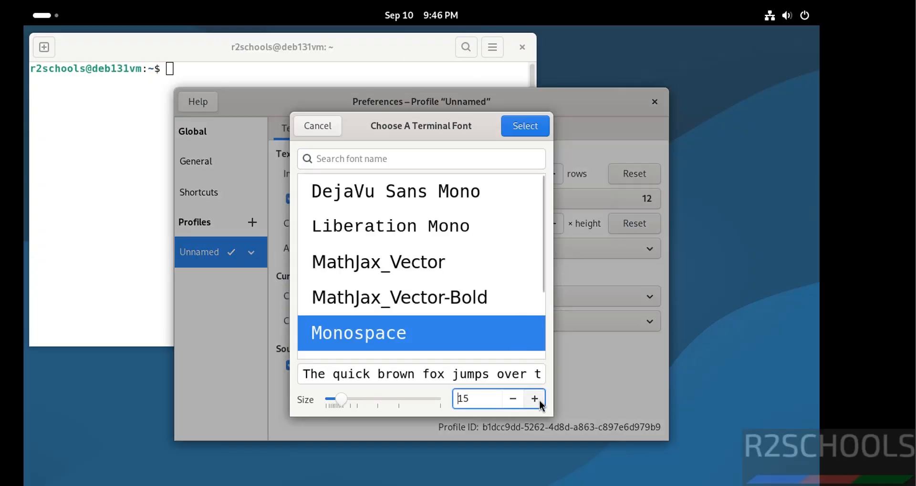
click(528, 123)
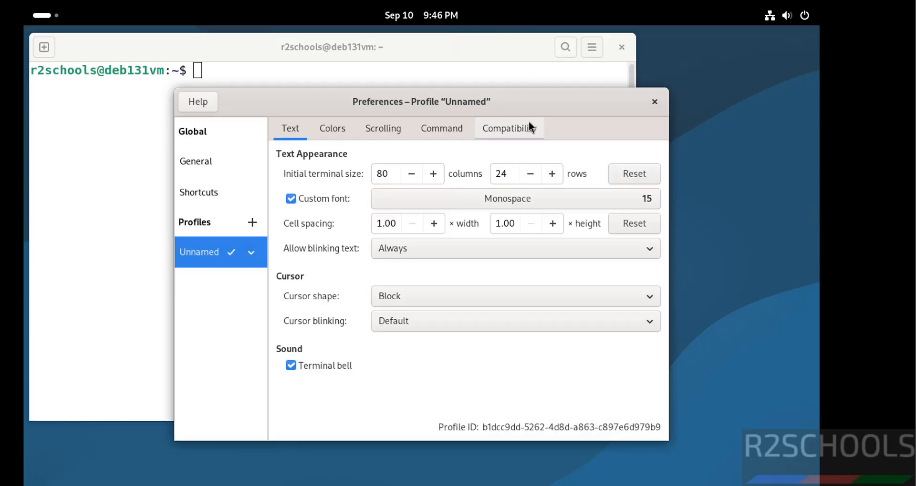
click(655, 103)
- Display the contents of /etc/os-release with more to check the Debian version, and clear the terminal
text(moe)
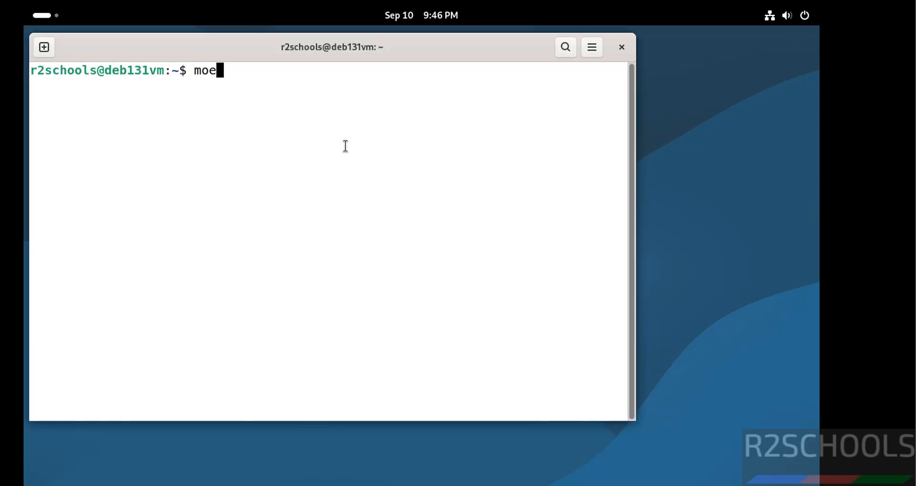
key(BackSpace)
text(re /et)
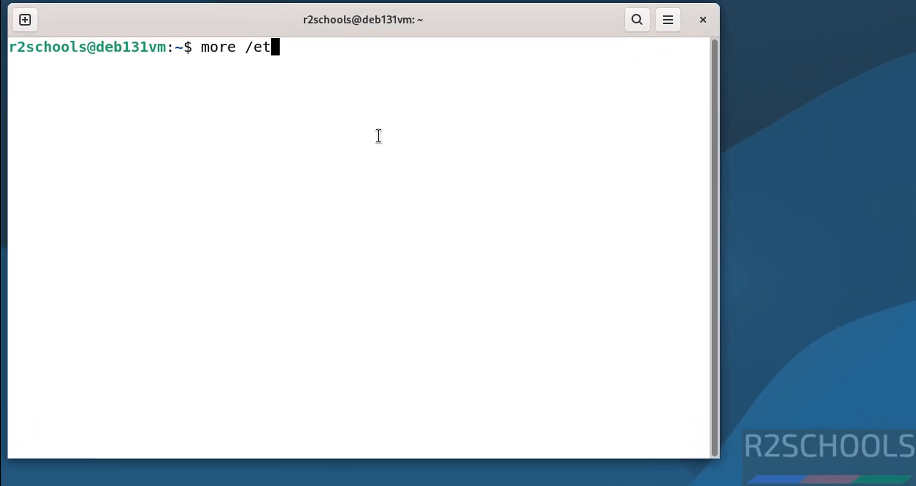
text(c/os-release)
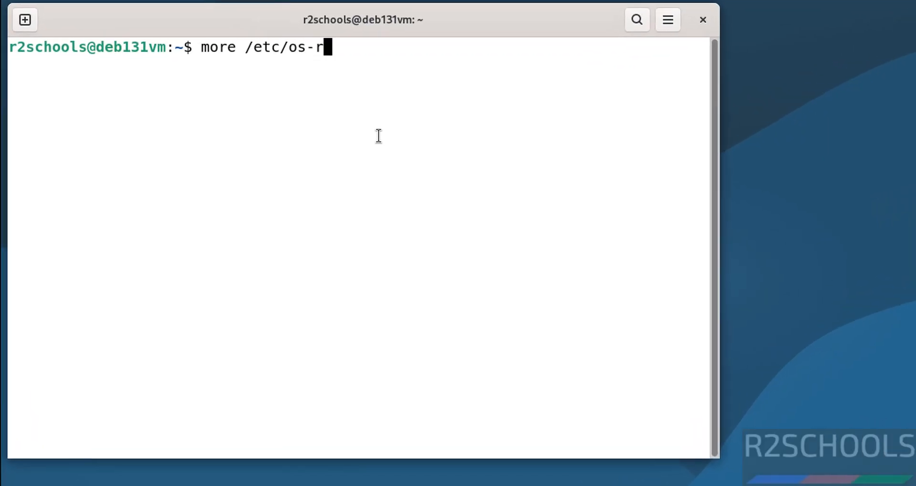
key(Return)
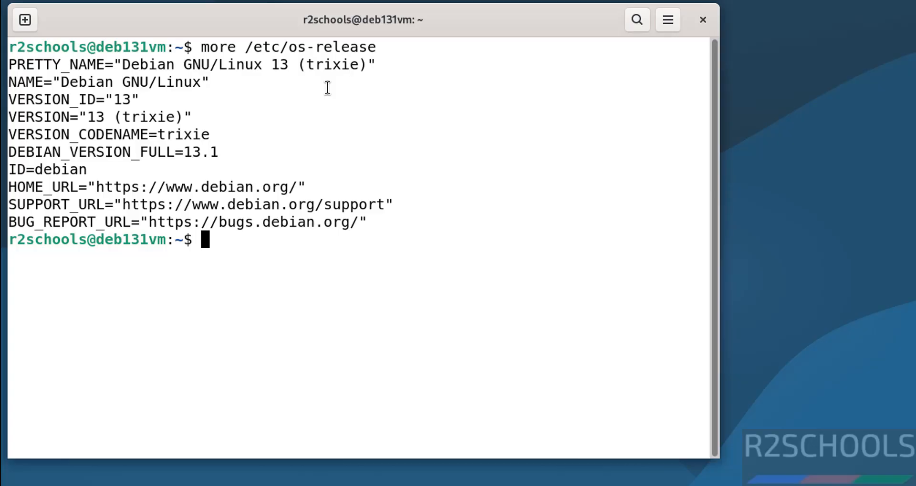
key(ctrl+l)
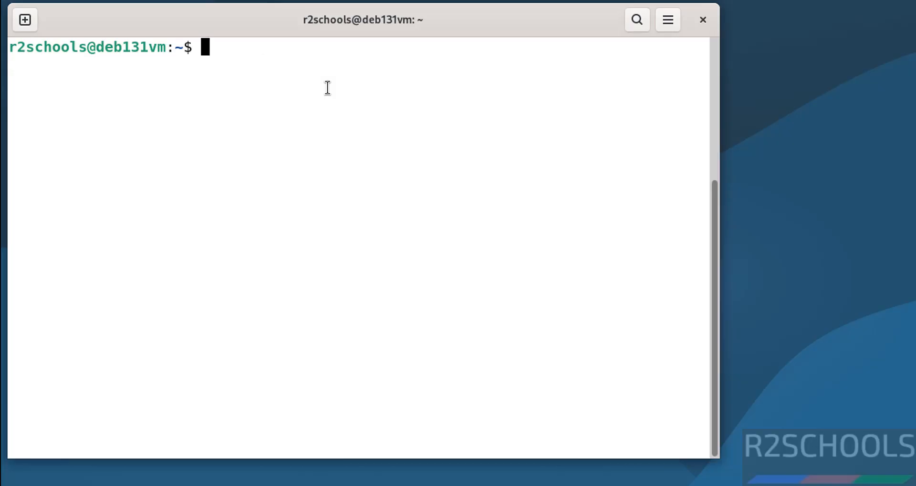
- Try to refresh the package lists with sudo apt update, entering the user's sudo password
text(sudo apt u)
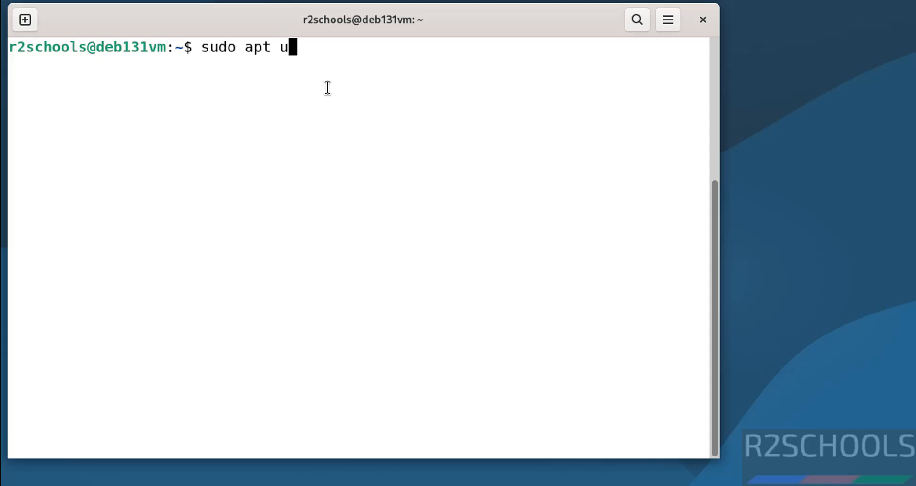
text(pdate)
key(Return)
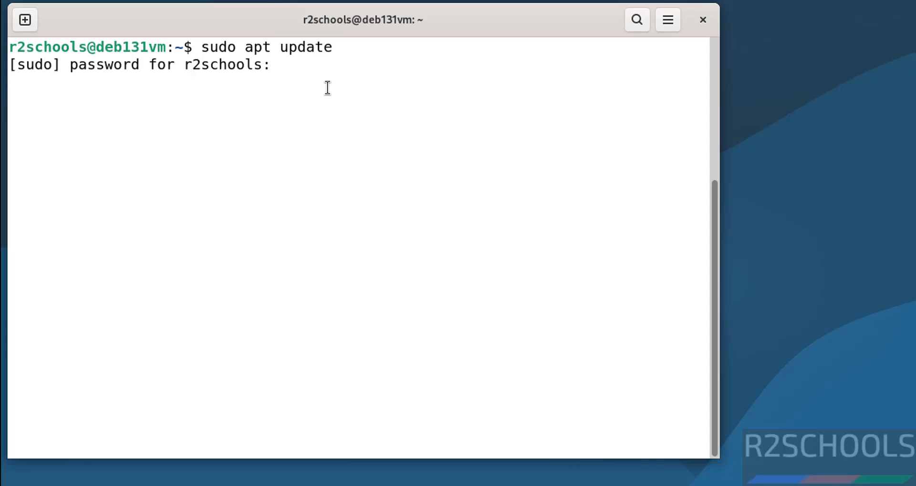
key(Return)
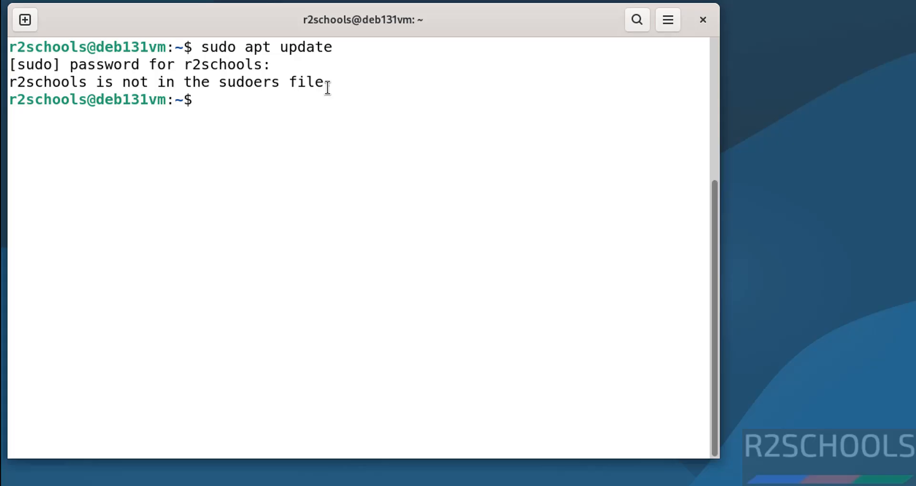
- Switch to the root account with su and the root password, and run apt update
text(su)
key(Return)
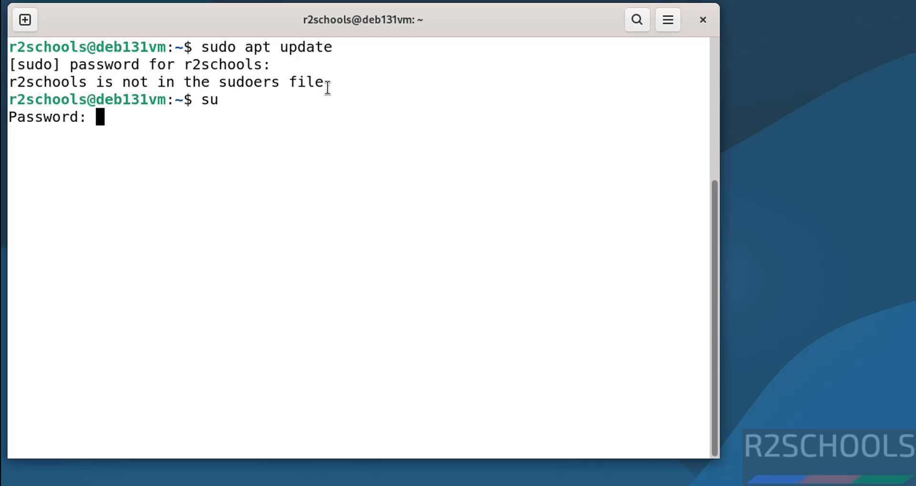
key(Return)
text(apt u)
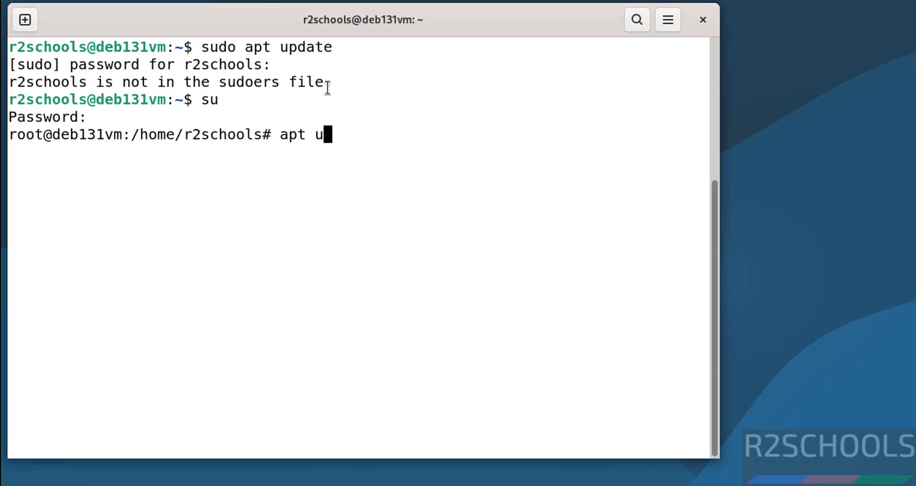
text(pdate)
key(Return)
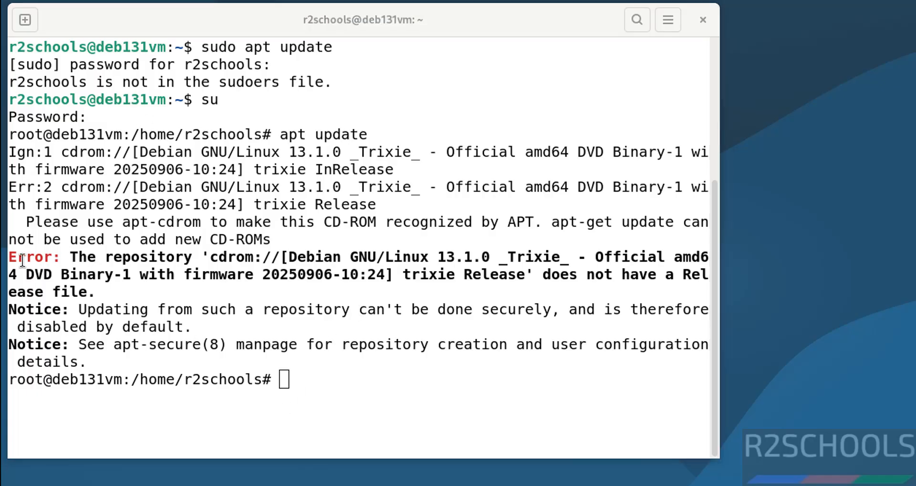
- Copy the cdrom repository error line from the terminal and search the web for it in Firefox
triple_click(43, 271)
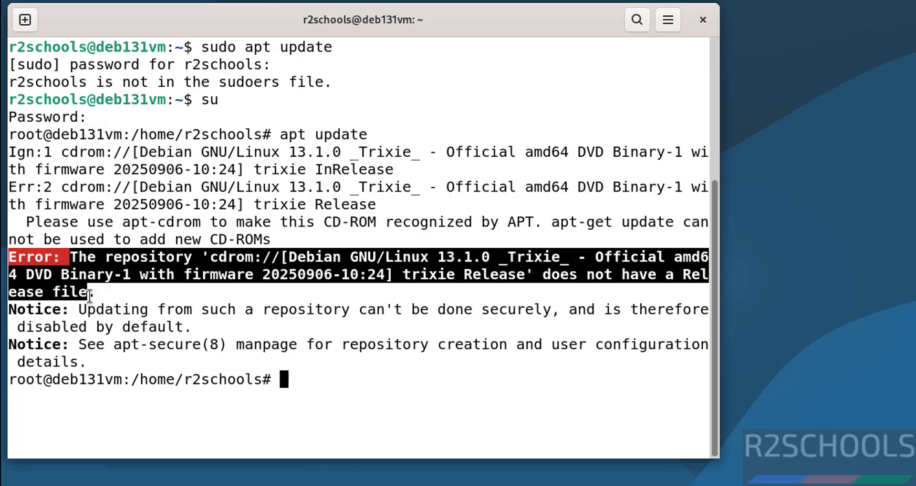
right_click(73, 284)
click(100, 290)
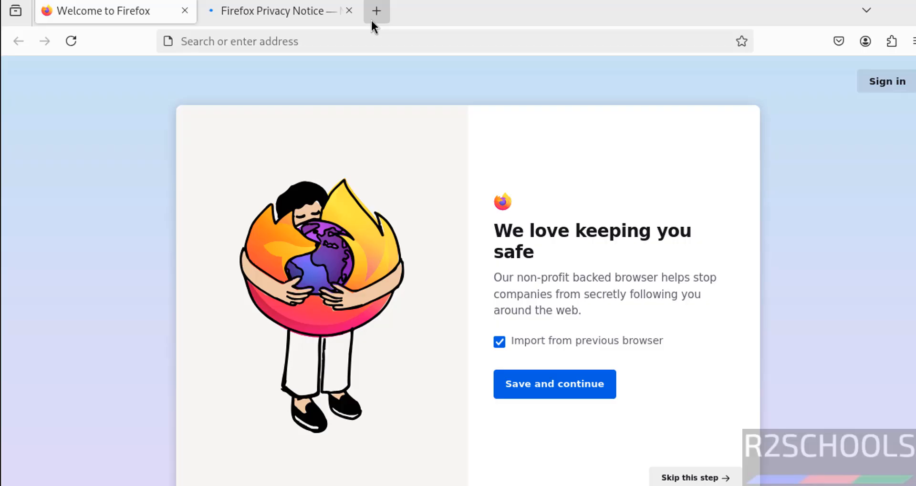
click(376, 11)
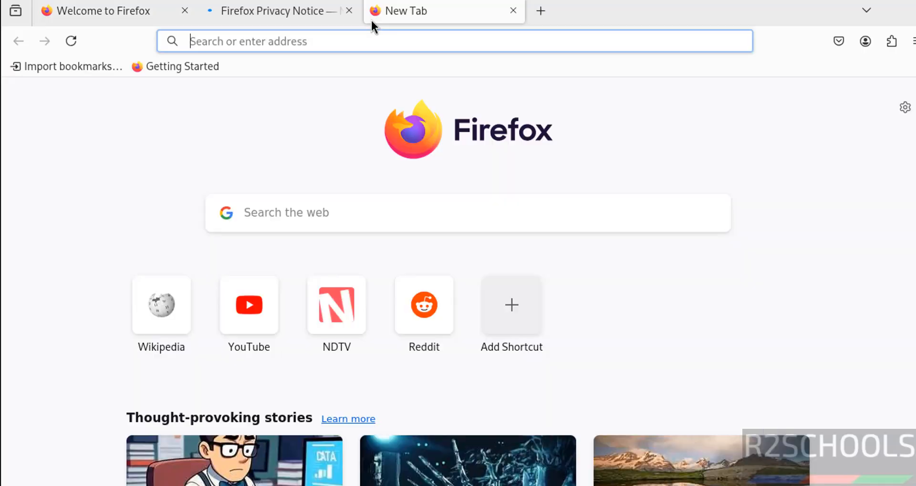
key(ctrl+v)
key(Return)
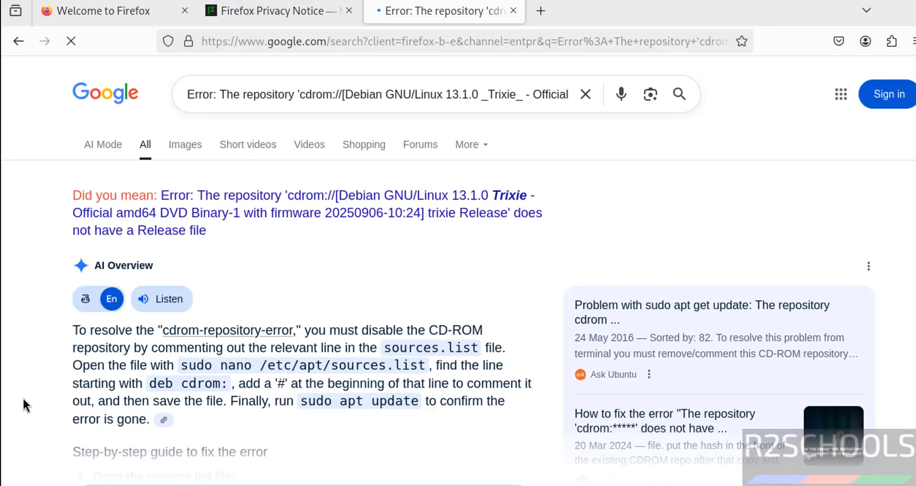
- Open the Debian User Forums result titled "[Software] [Solved] trixie Release' does not have a ..." from the search results
drag(534, 384, 913, 139)
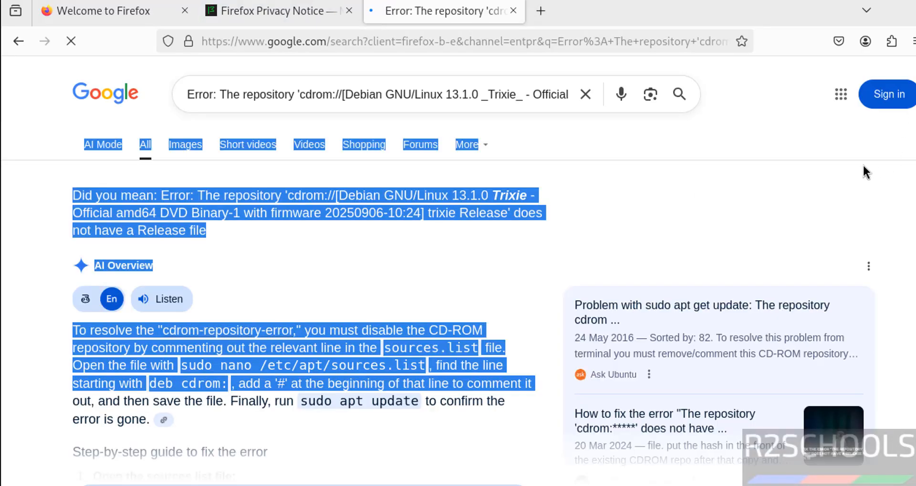
click(883, 154)
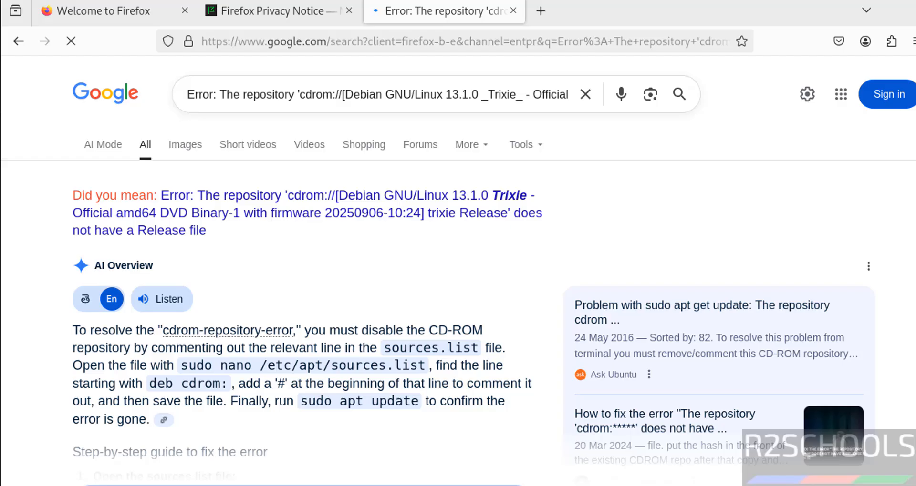
scroll(458, 271, down, 2)
scroll(157, 431, down, 10)
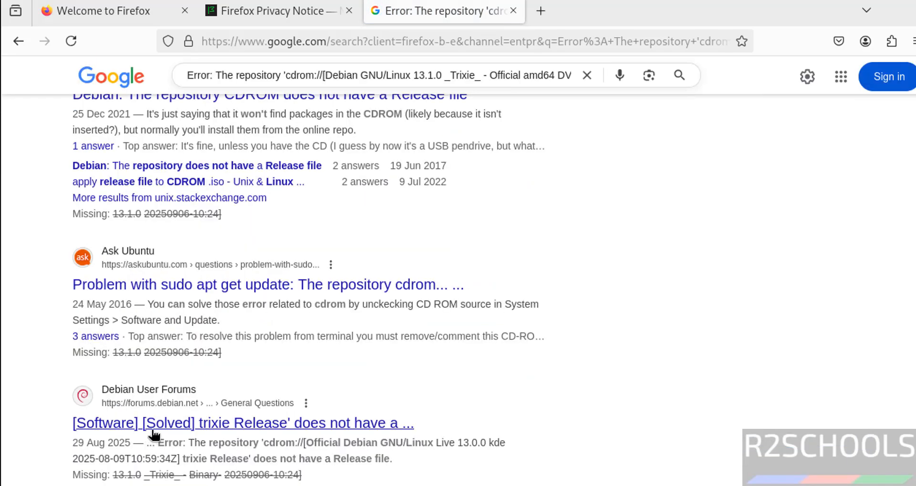
click(157, 426)
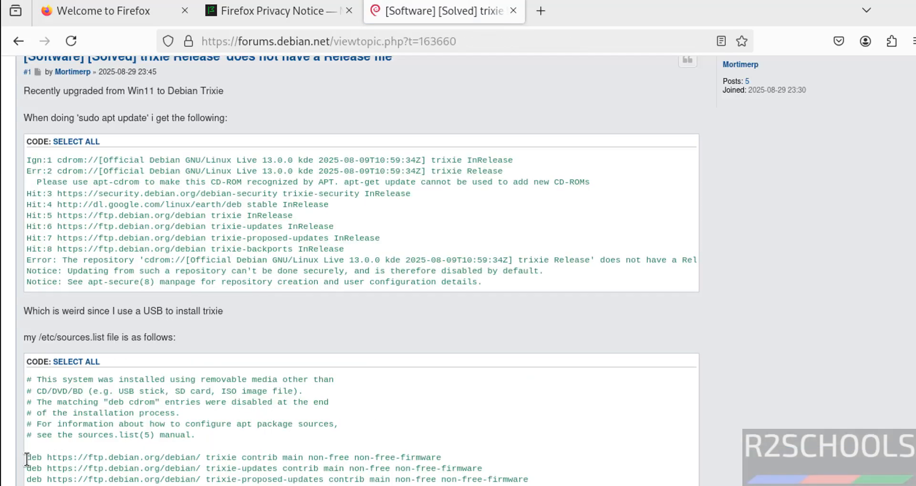
- Copy the deb repository lines from the sources.list listing in the forum post
drag(27, 458, 528, 483)
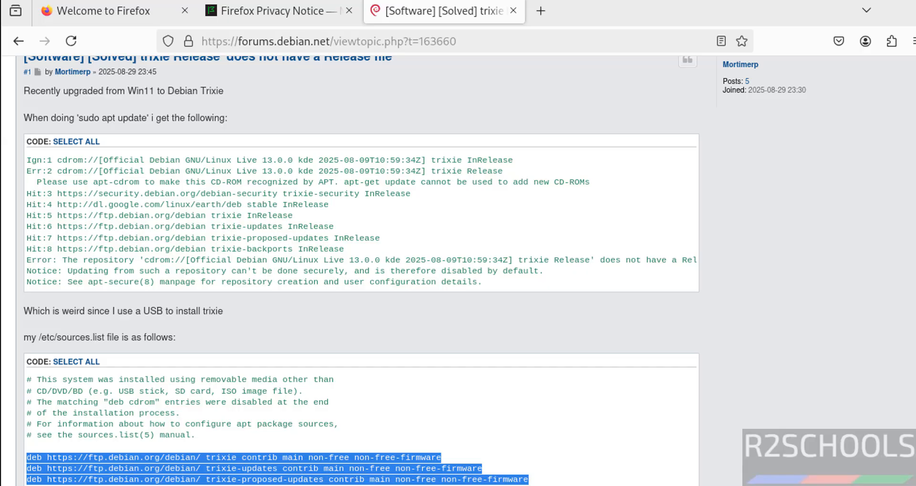
right_click(273, 484)
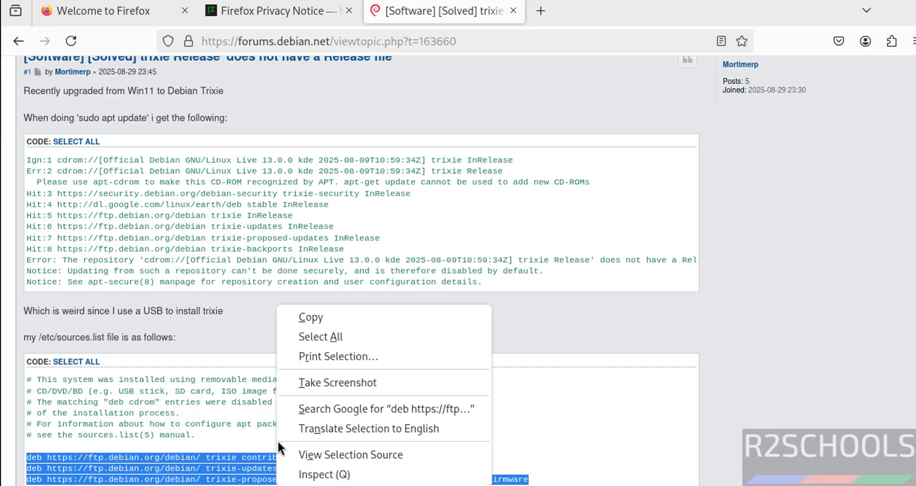
click(308, 323)
- Switch to the root terminal, change to the /etc/apt/ directory and list its files
key(alt+Tab)
text(cd /)
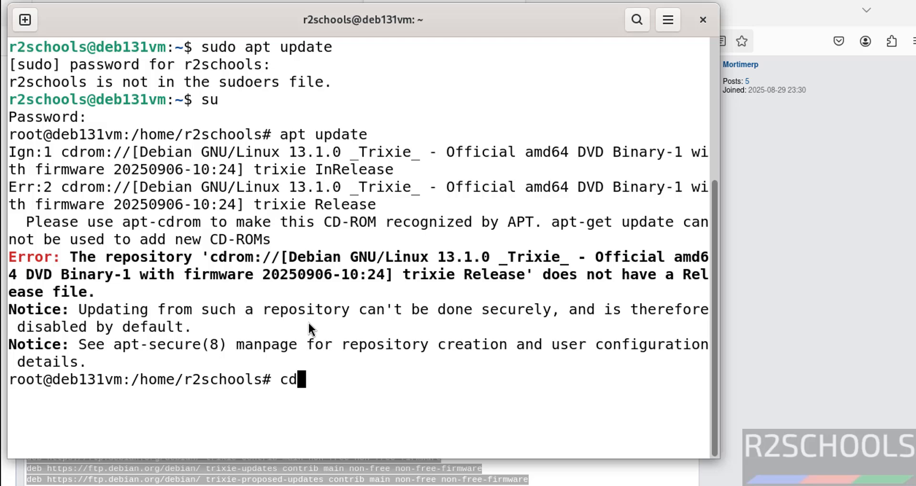
text(etc/apt/)
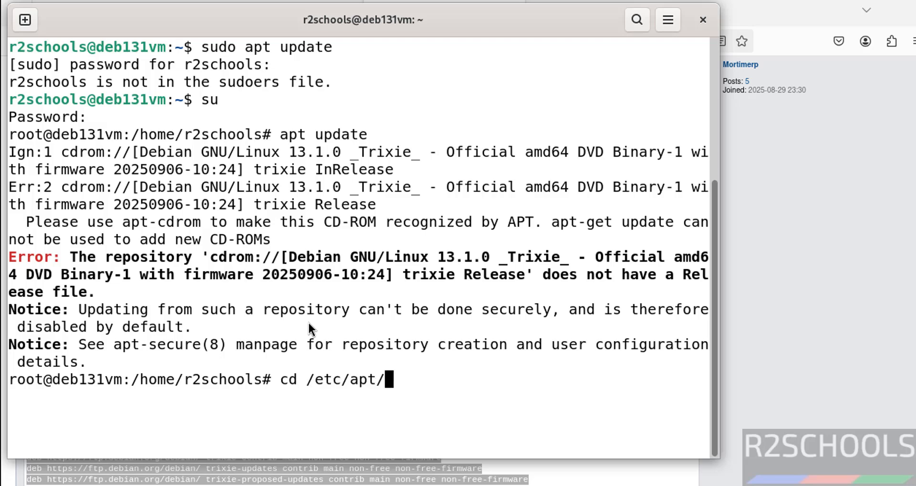
key(Return)
text(ls)
key(Return)
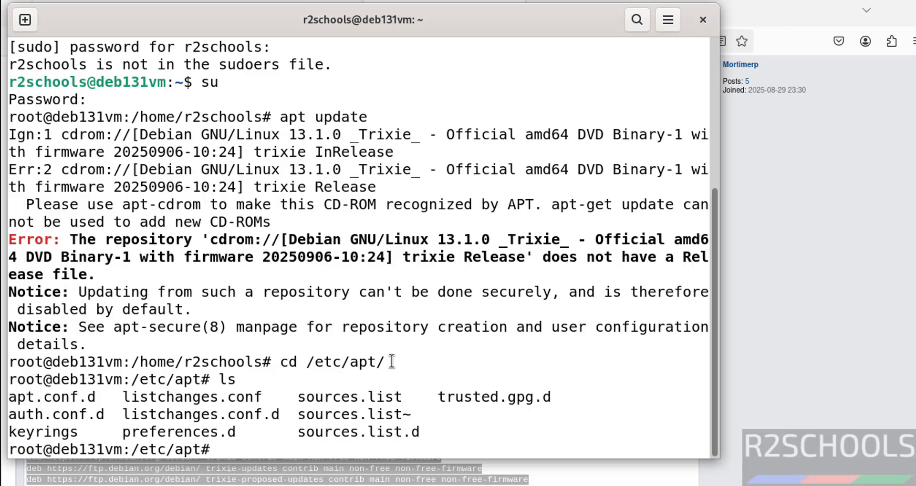
- Open sources.list in vi with sudo and comment out the deb cdrom line with #
text(sudo )
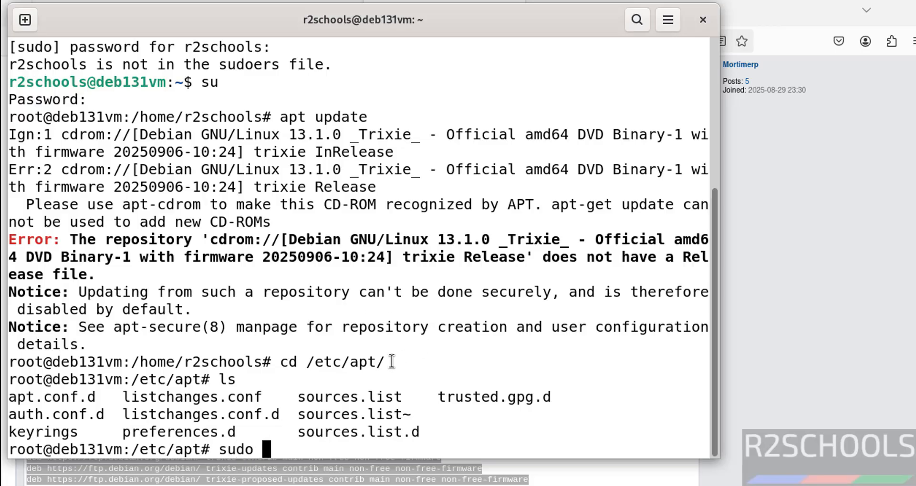
text(vi source)
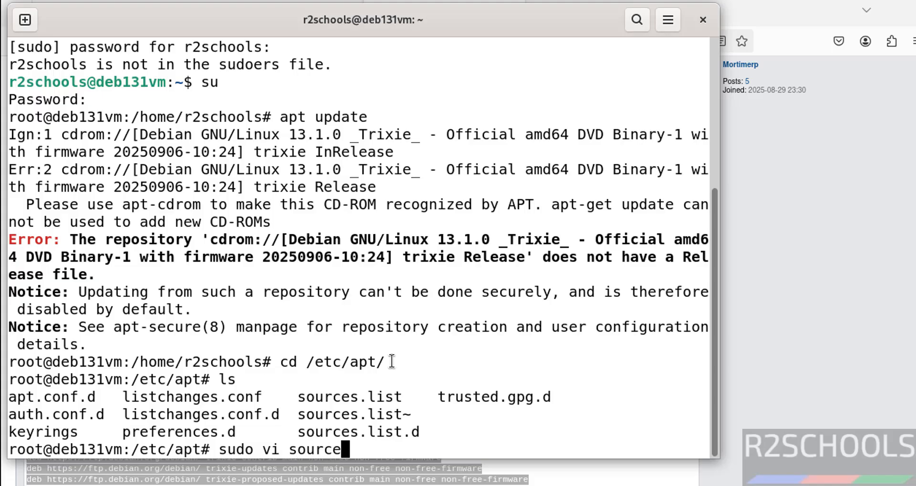
key(Tab)
key(Return)
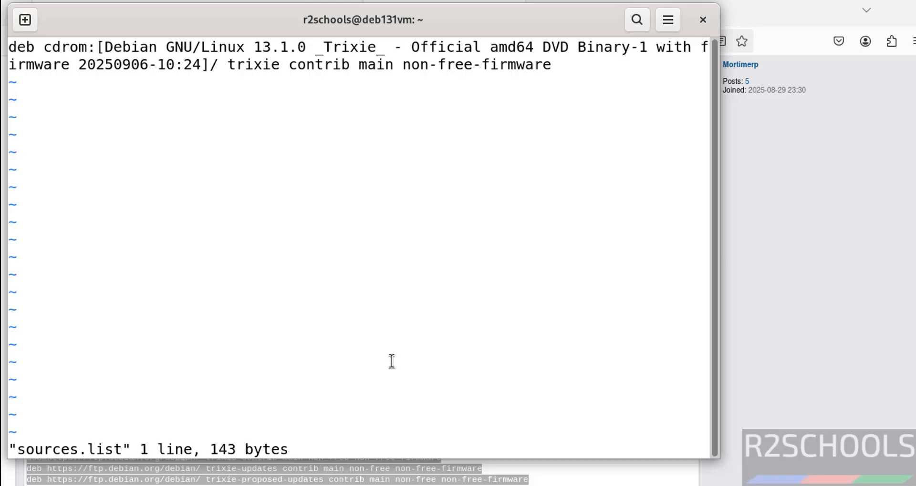
text(i#)
key(Escape)
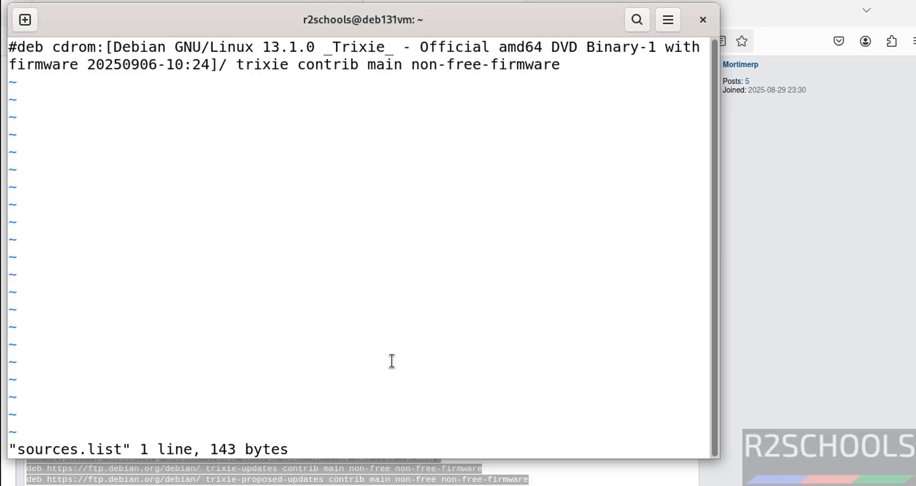
- Paste the copied deb repository lines below the commented line after a blank line, and save and quit sources.list with :wq!
key(A)
key(Return)
key(Return)
right_click(326, 246)
click(373, 298)
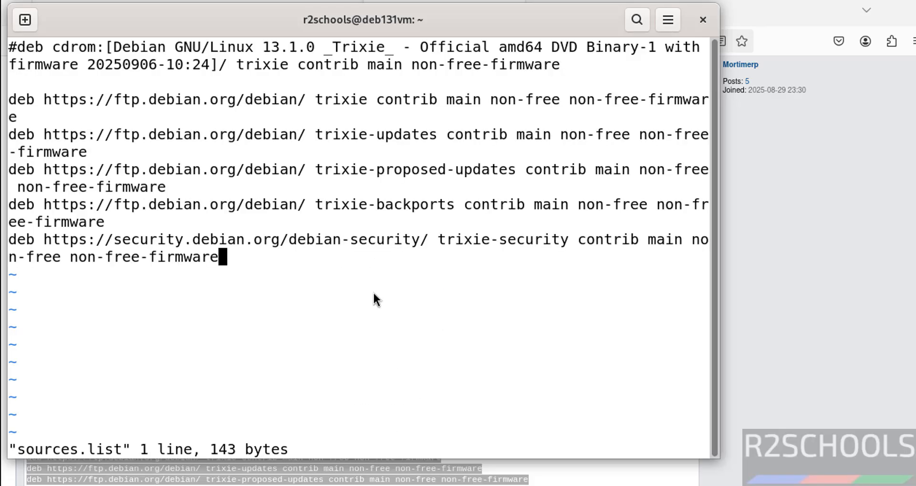
key(Escape)
text(:wq!)
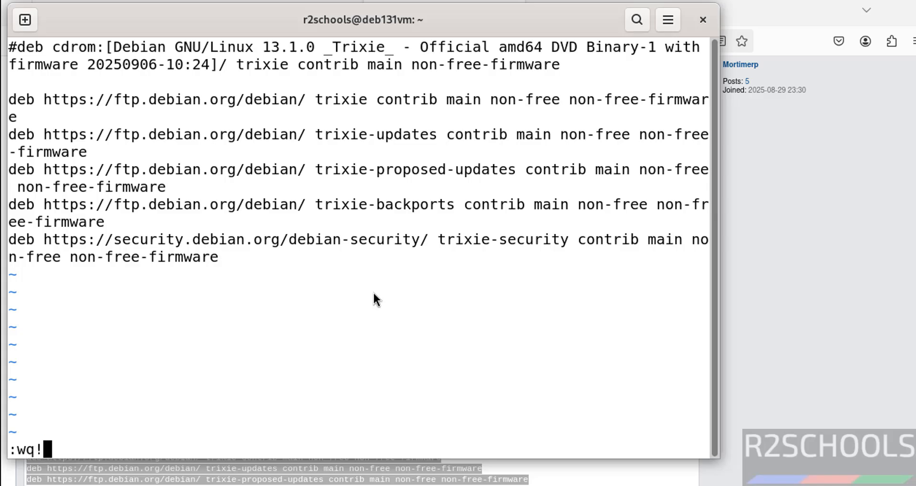
key(Return)
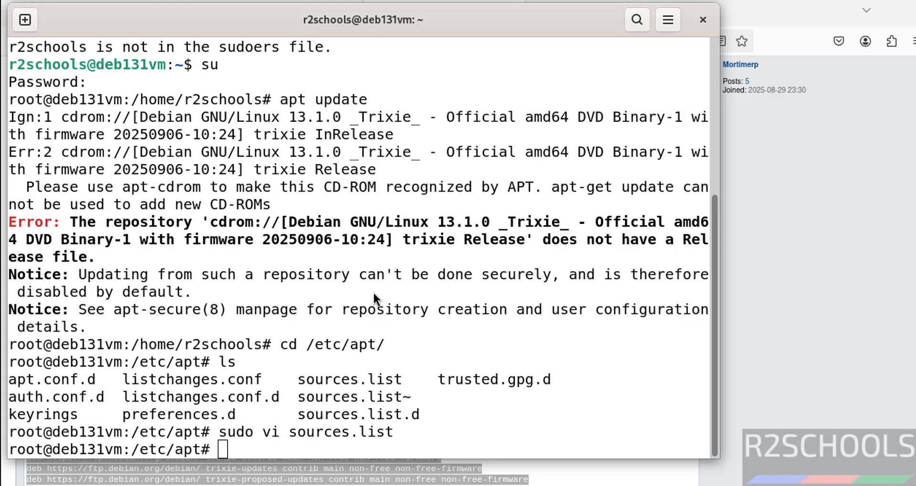
- Refresh the package lists as root with apt update and clear the terminal
key(alt+Tab)
key(alt+Tab)
text(apt upd)
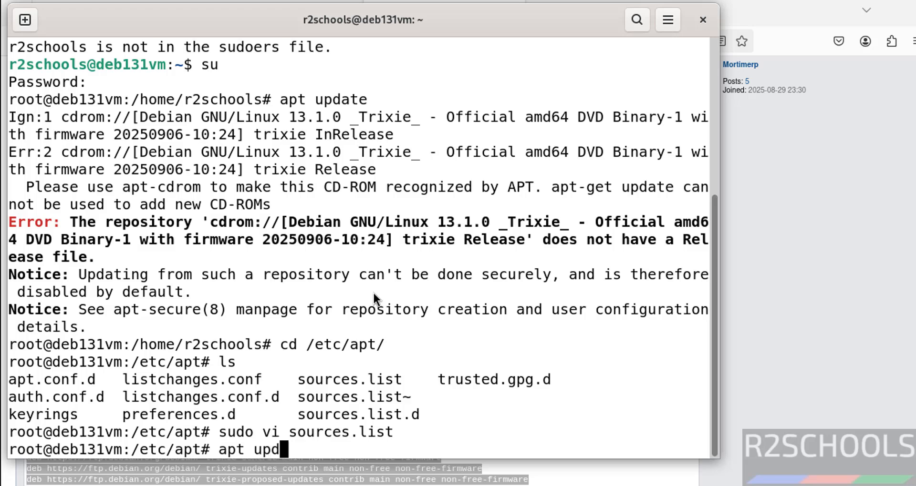
text(ate)
key(Return)
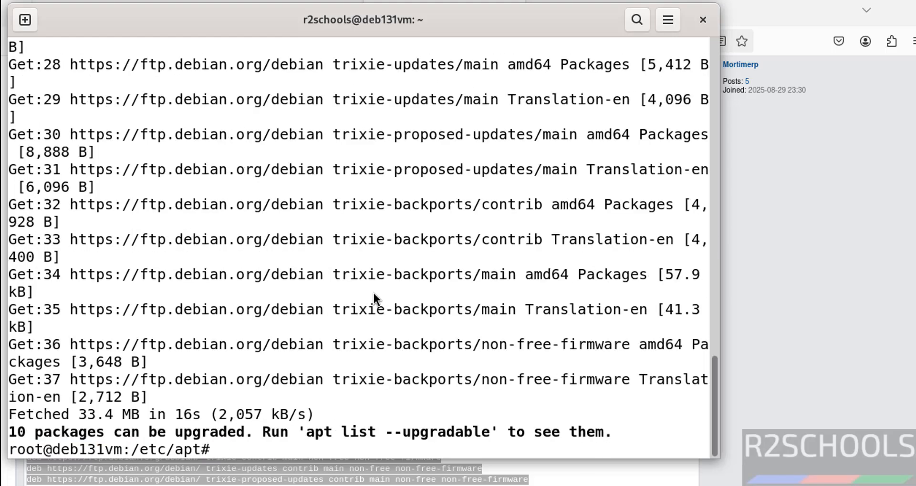
key(ctrl+l)
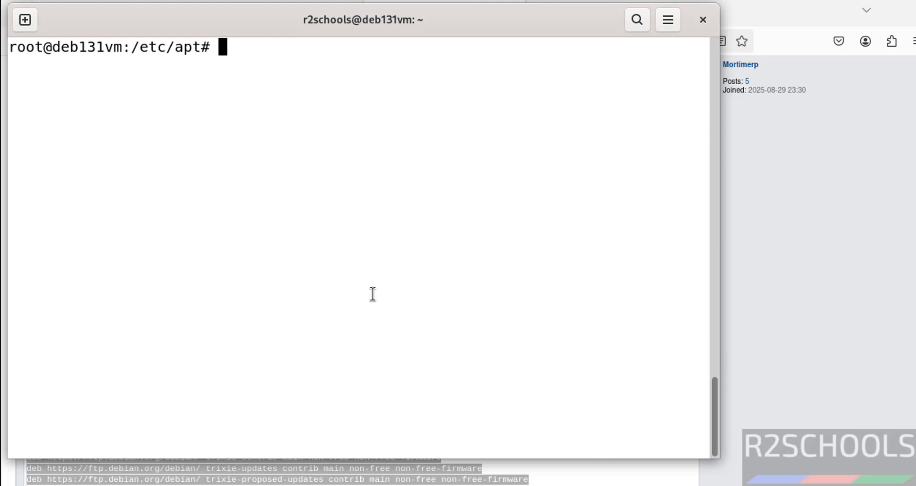
- Try to display the network configuration with ifconfig
text(ifconfgi)
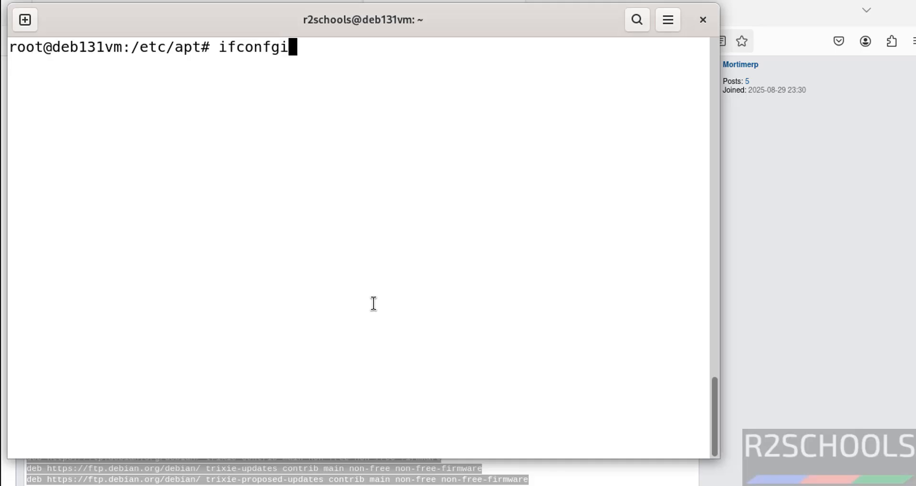
key(BackSpace)
key(BackSpace)
text(ig)
key(Return)
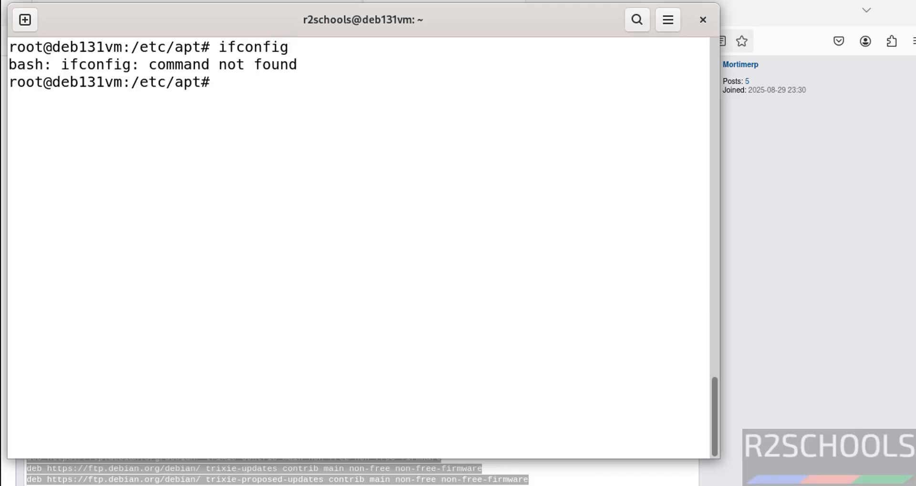
- Show the network interfaces with ip addr and highlight the IPv4 address of ens33
text(ip addr)
key(Return)
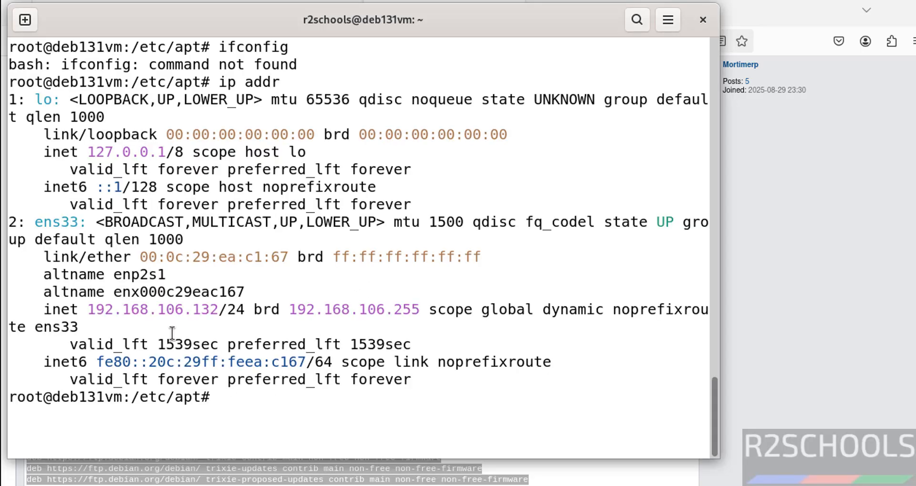
double_click(168, 310)
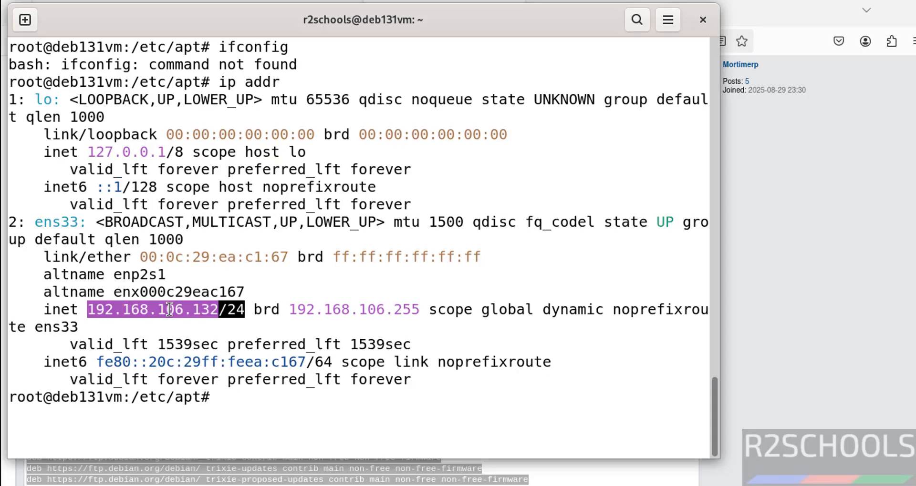